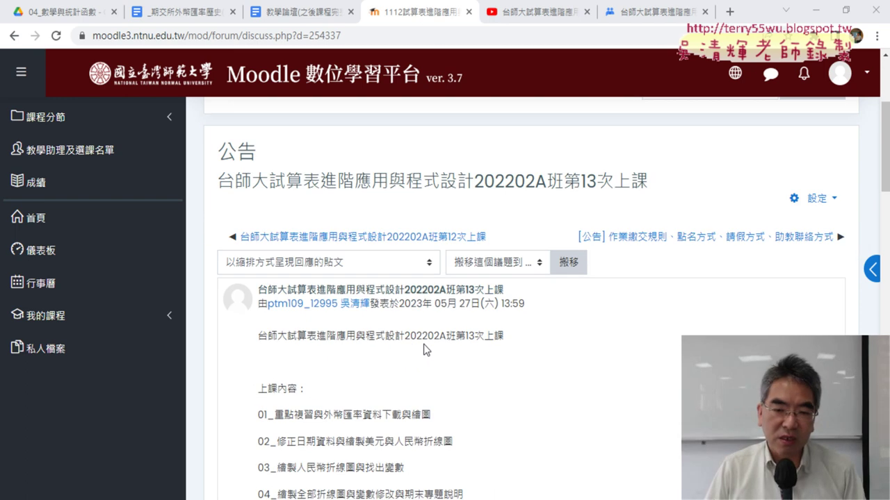
scroll(446, 351, down, 2)
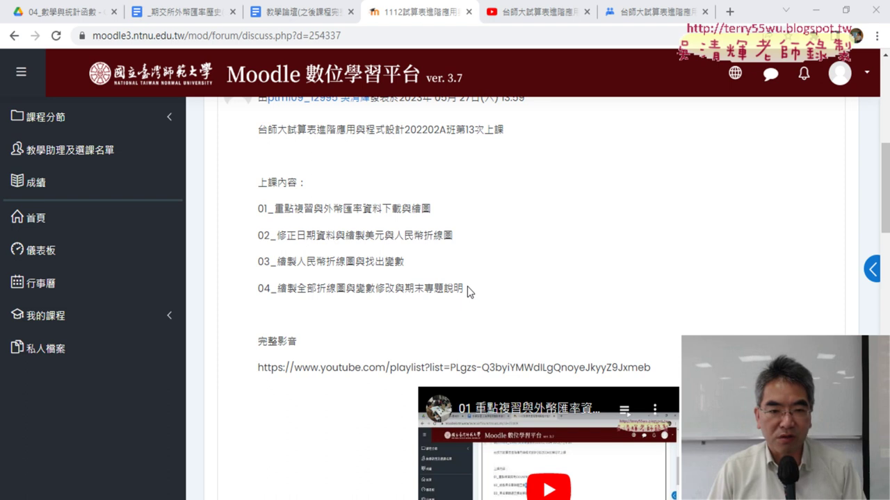
Go back from the announcement to the announcements forum list
scroll(467, 286, up, 1)
scroll(467, 294, up, 5)
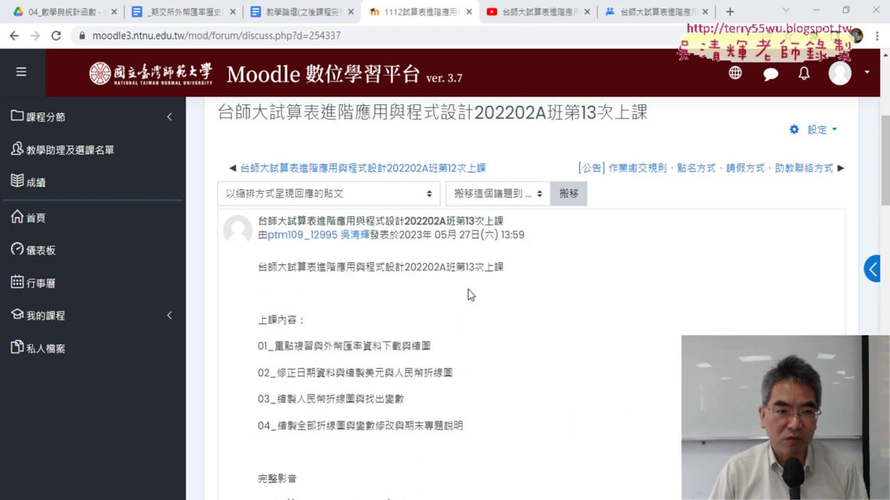
click(14, 36)
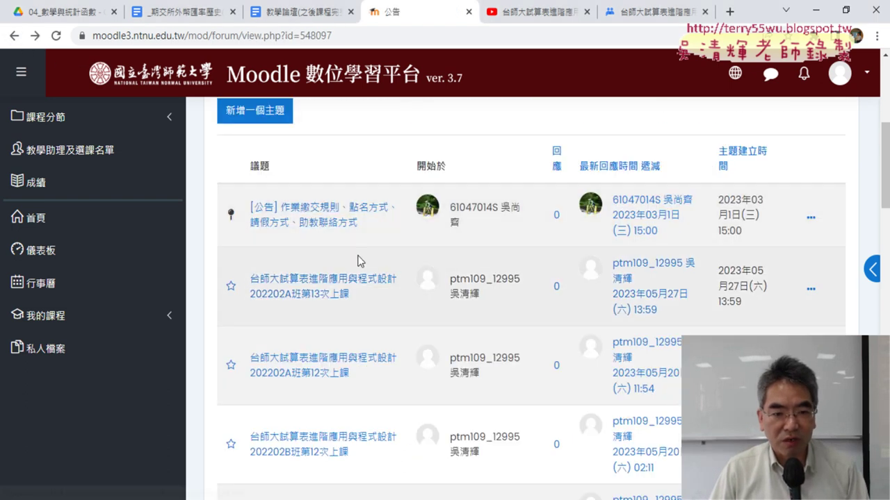
scroll(359, 263, down, 3)
scroll(359, 264, down, 3)
scroll(360, 264, down, 3)
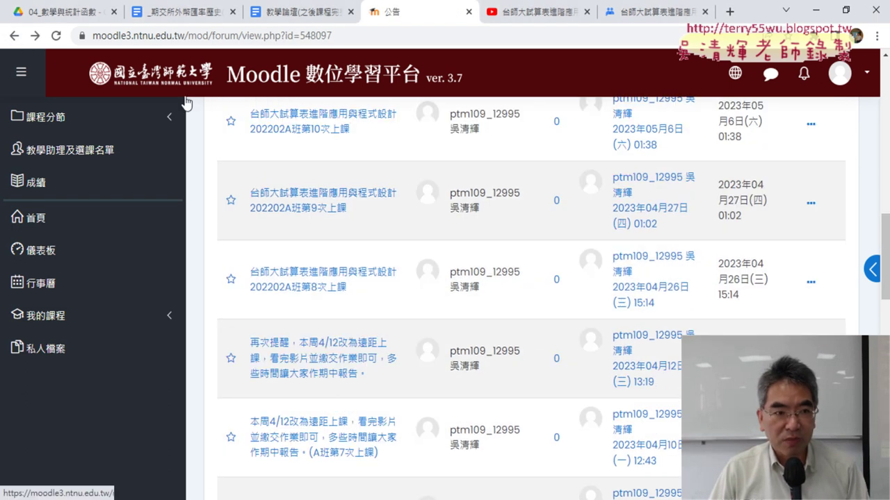
Return to the course main page and scroll down to the HW6/HW7 sections
click(14, 35)
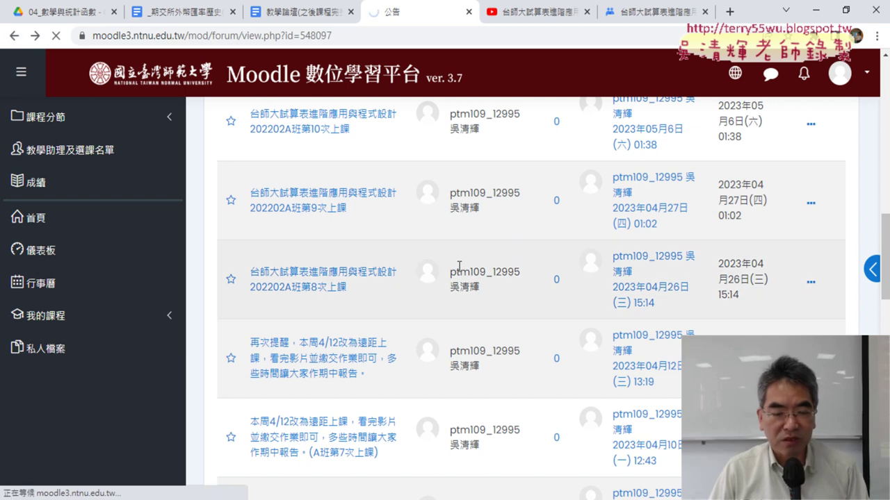
scroll(459, 266, down, 3)
scroll(461, 264, down, 4)
scroll(461, 274, down, 5)
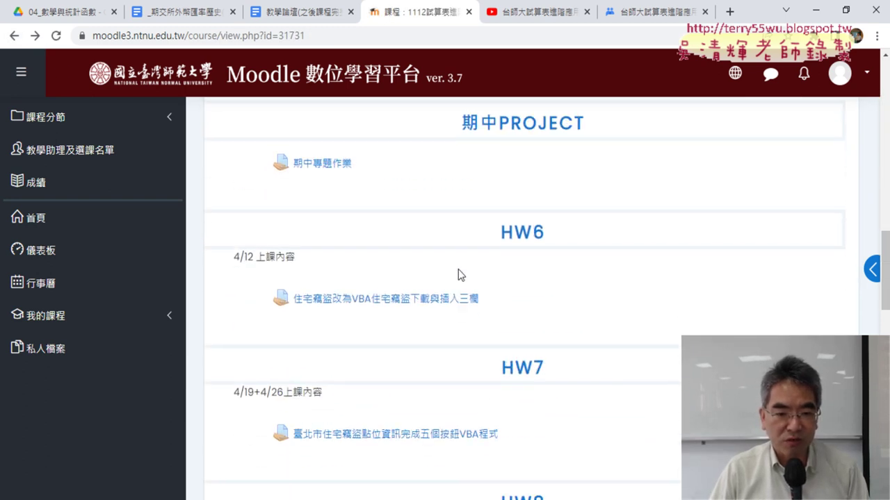
scroll(458, 269, down, 7)
scroll(457, 271, down, 3)
scroll(458, 271, down, 2)
Open the 期末專題報告(6/10) assignment and highlight 類似期中報告 in its description
click(399, 239)
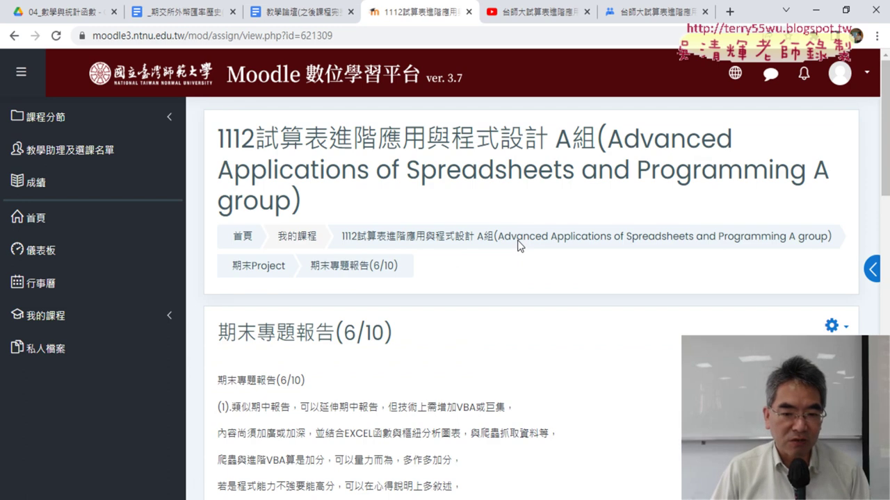
scroll(521, 247, down, 4)
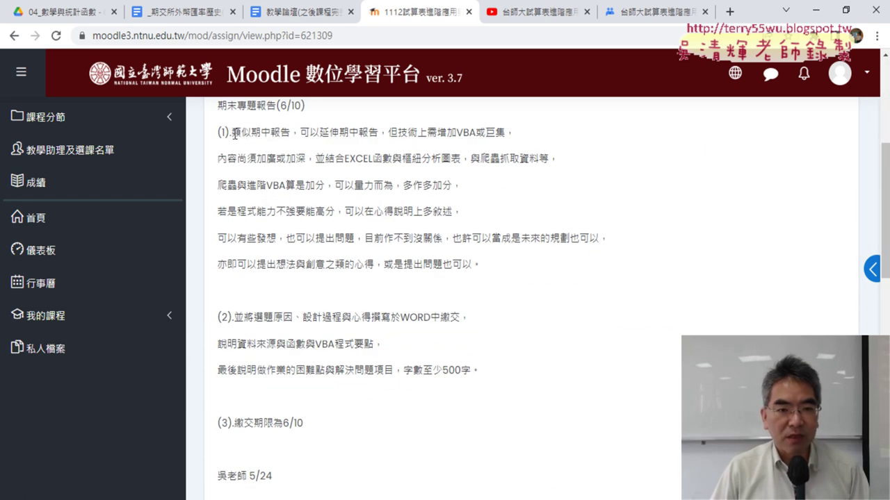
drag(232, 133, 378, 134)
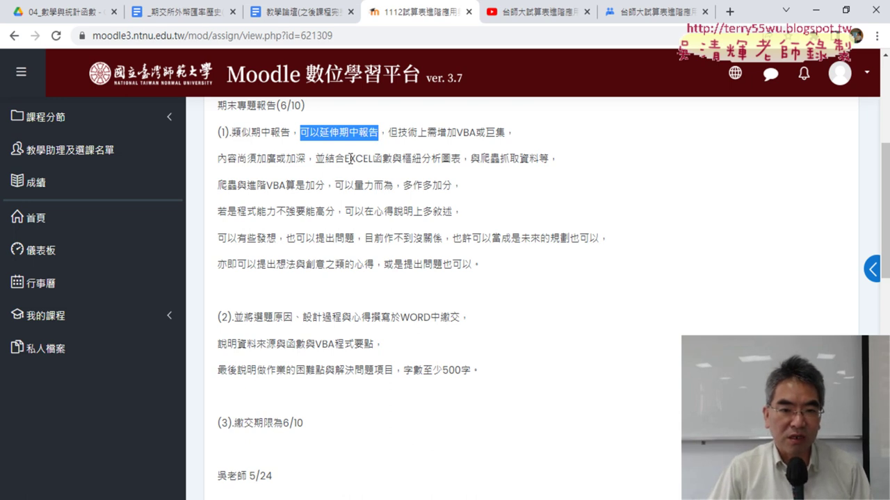
drag(344, 159, 549, 159)
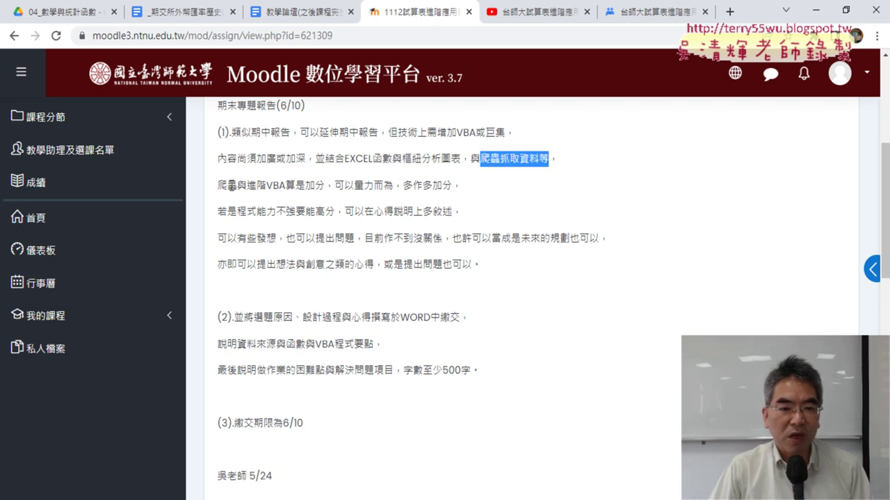
drag(219, 186, 237, 186)
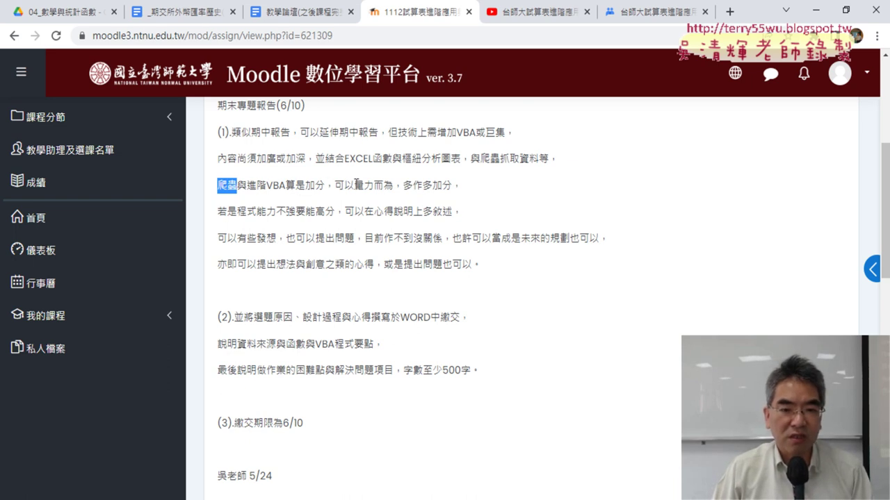
drag(354, 185, 393, 185)
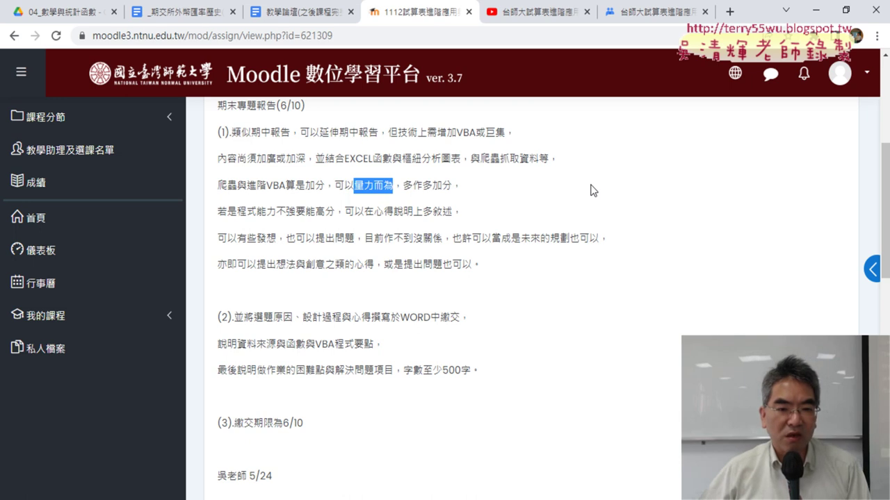
click(248, 216)
drag(238, 212, 278, 217)
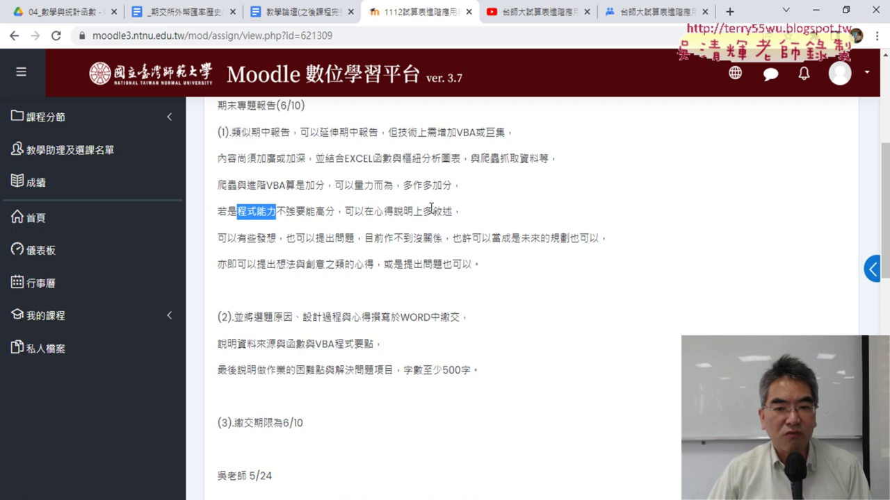
drag(376, 215, 449, 216)
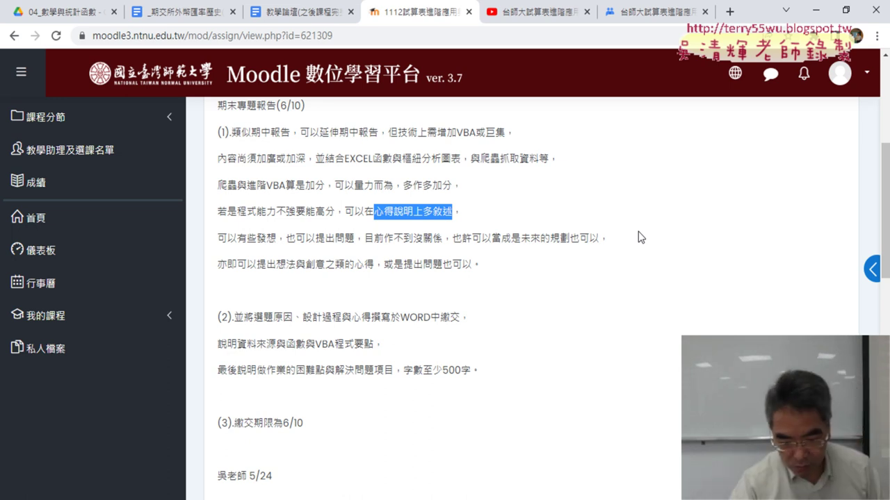
scroll(640, 237, down, 2)
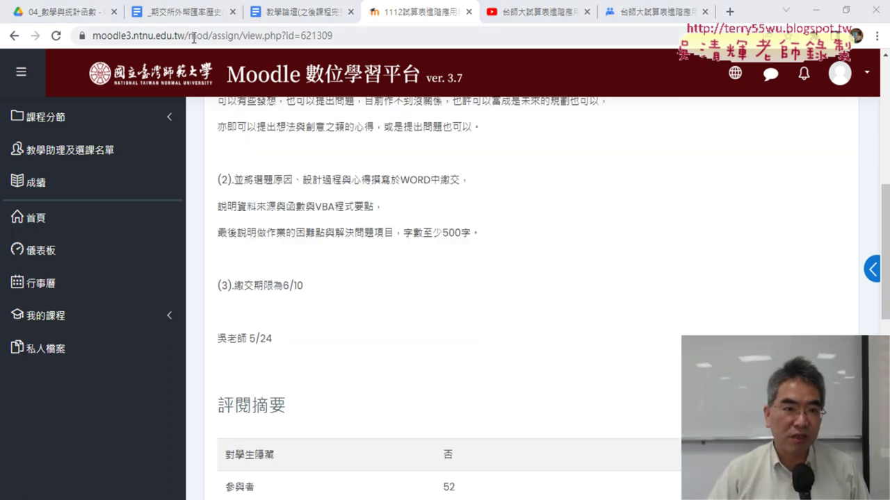
Open the 04_數學與統計函數 folder and its _期交所外幣匯率歷史 document, closing the older duplicate
click(63, 12)
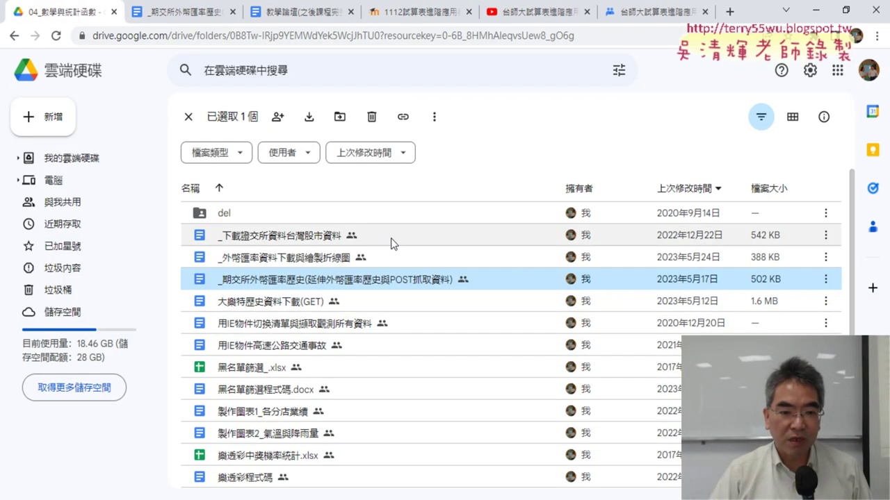
click(14, 35)
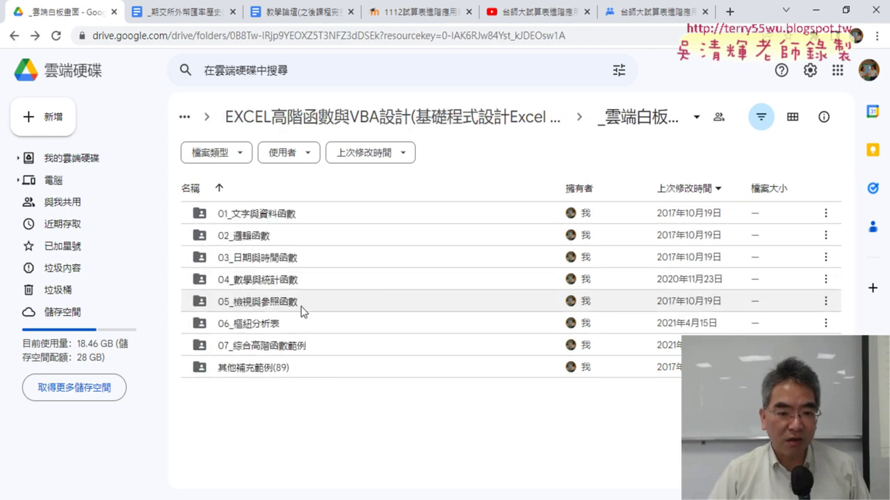
double_click(301, 279)
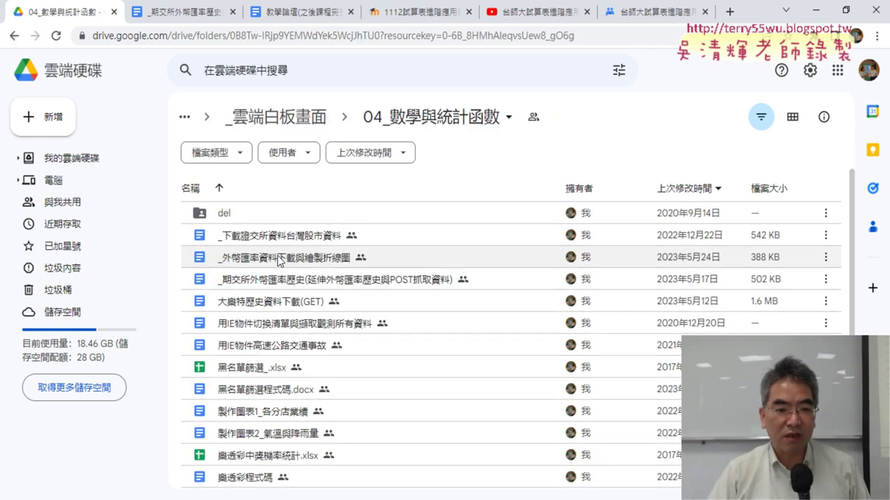
click(280, 258)
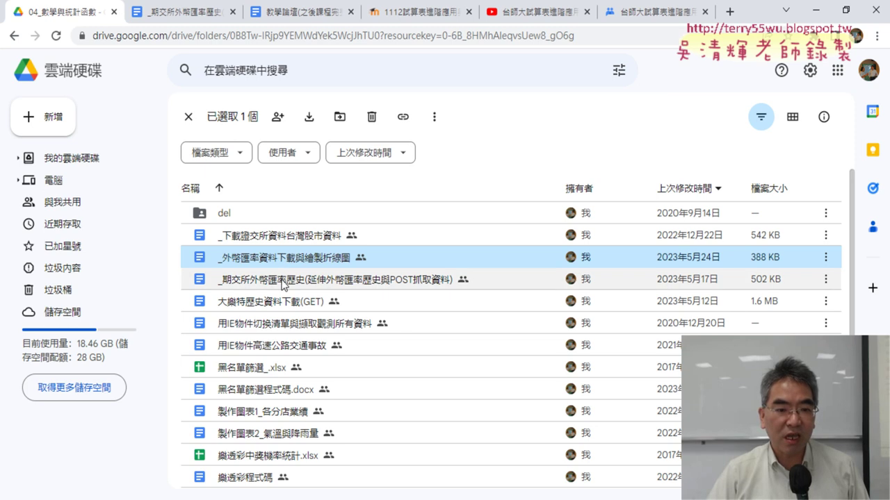
click(306, 281)
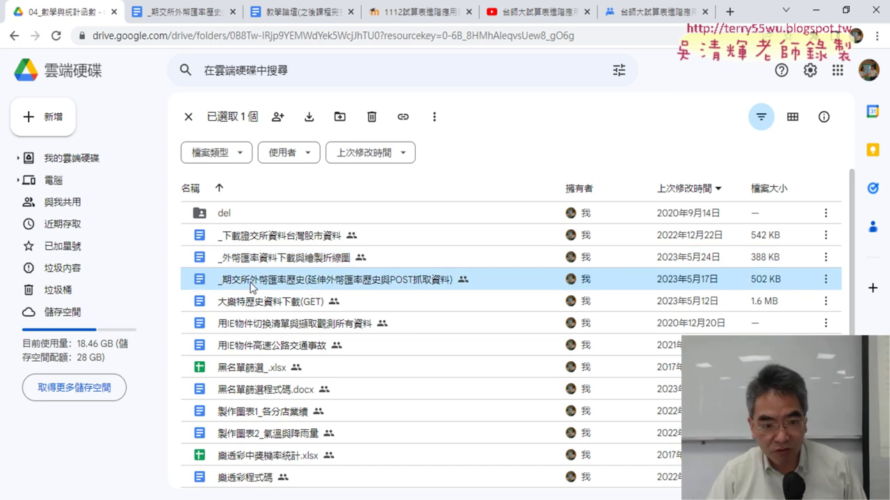
double_click(332, 281)
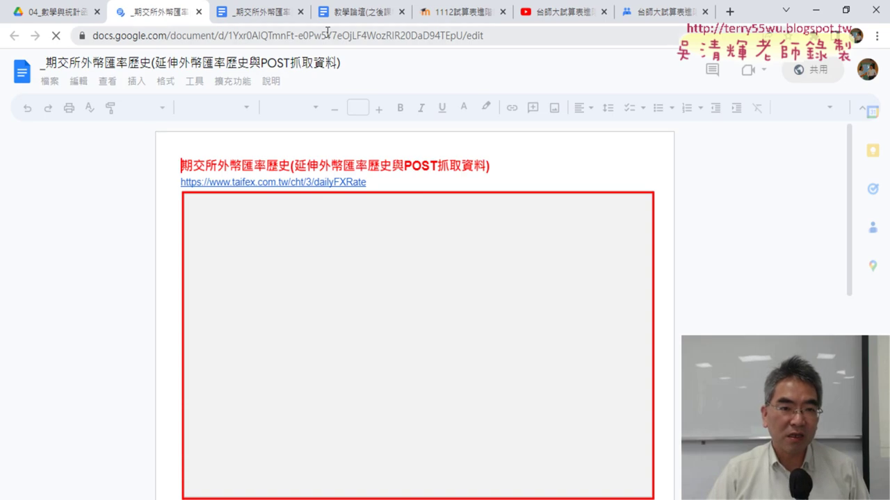
click(300, 11)
click(306, 182)
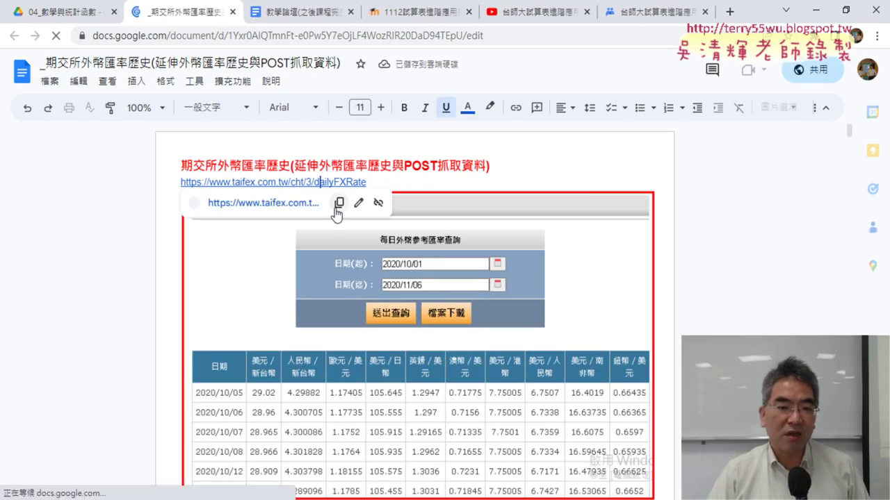
Open the TAIFEX dailyFXRate page from the link preview and scroll to its rate table
click(306, 203)
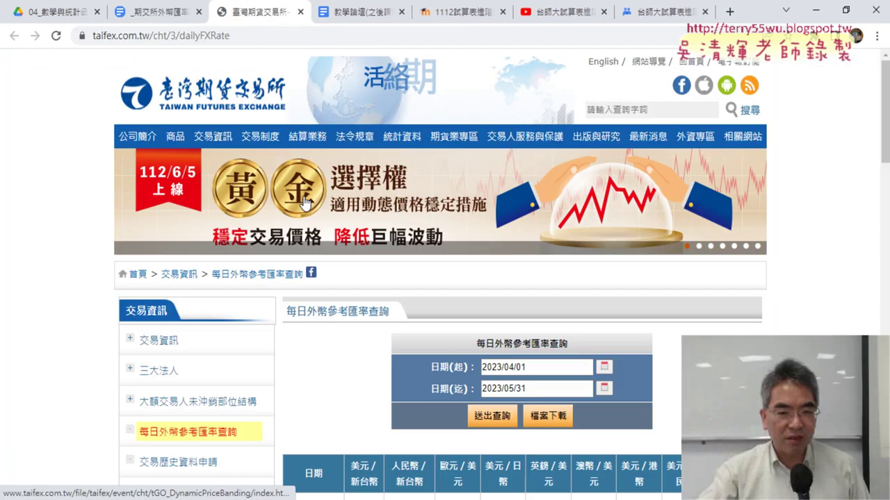
scroll(803, 318, down, 5)
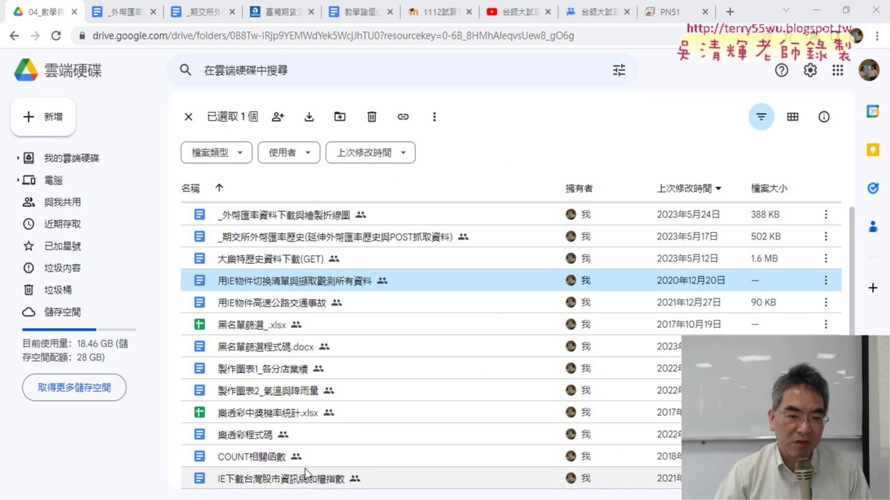
click(263, 310)
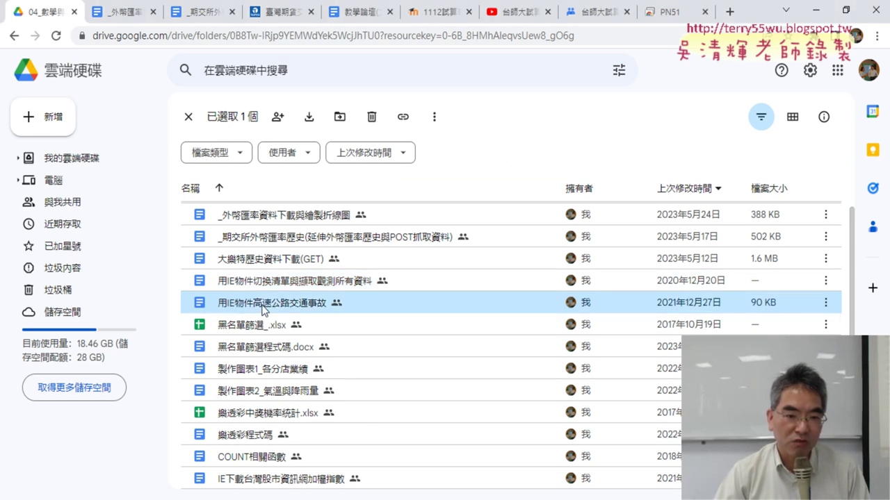
click(265, 288)
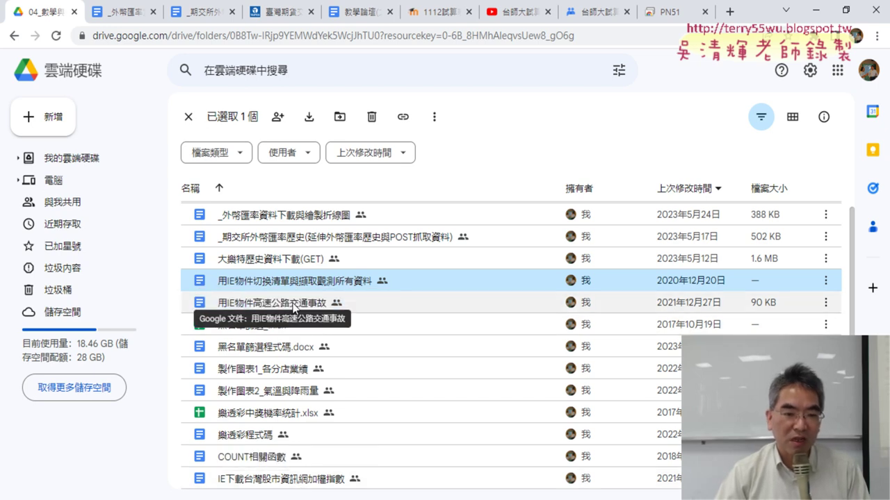
click(294, 309)
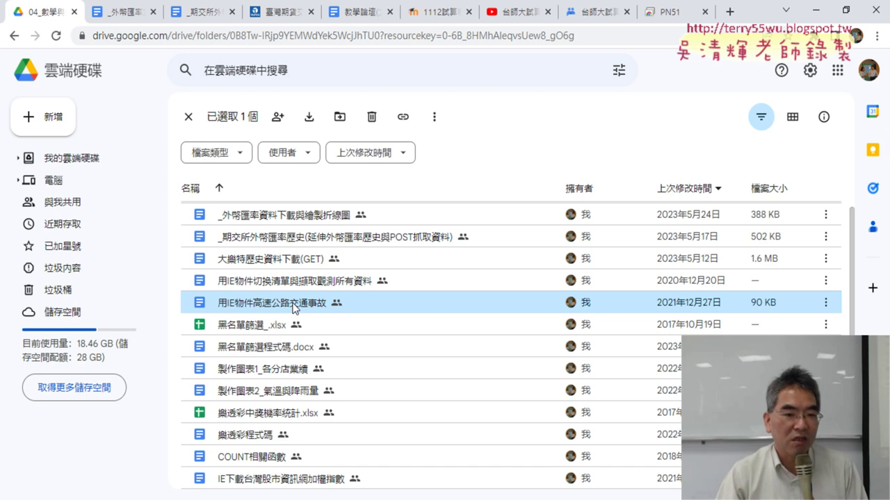
Switch to the _外幣匯率資料下載與繪製折線圖 document and scroll to its data.gov.tw 網址 link
click(202, 12)
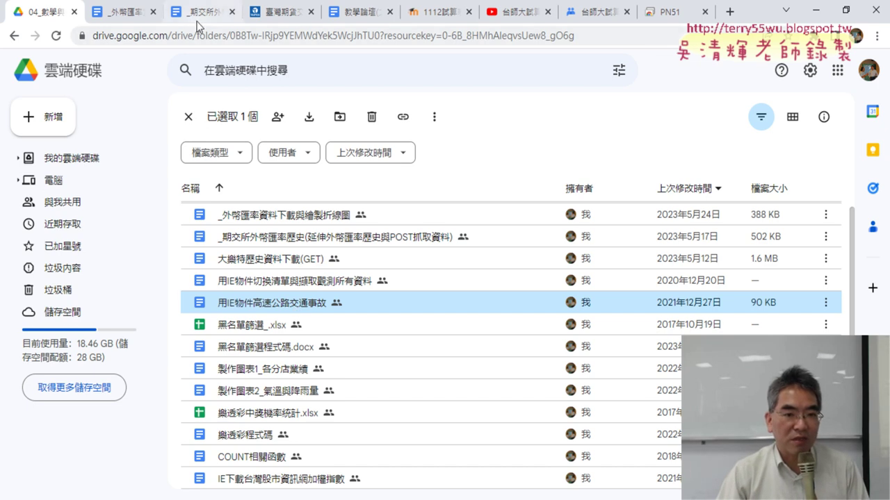
scroll(300, 178, up, 3)
scroll(333, 201, up, 5)
scroll(368, 222, up, 2)
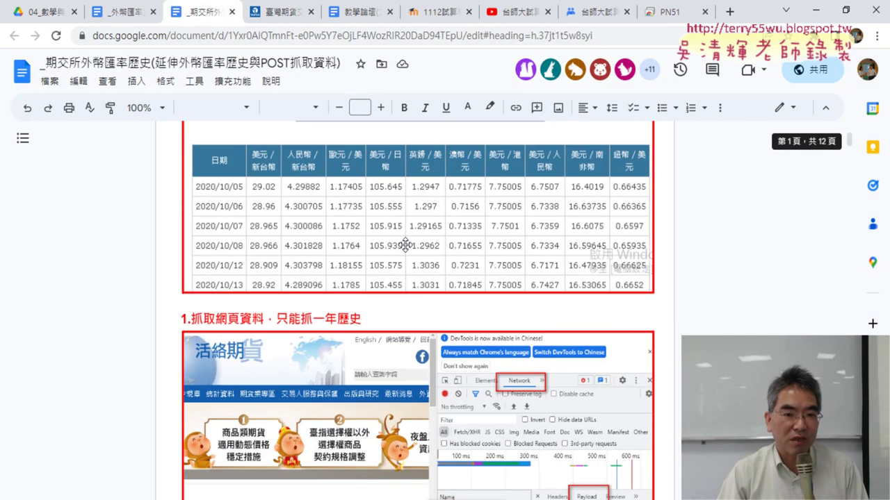
scroll(404, 244, up, 2)
scroll(404, 244, up, 2)
click(118, 14)
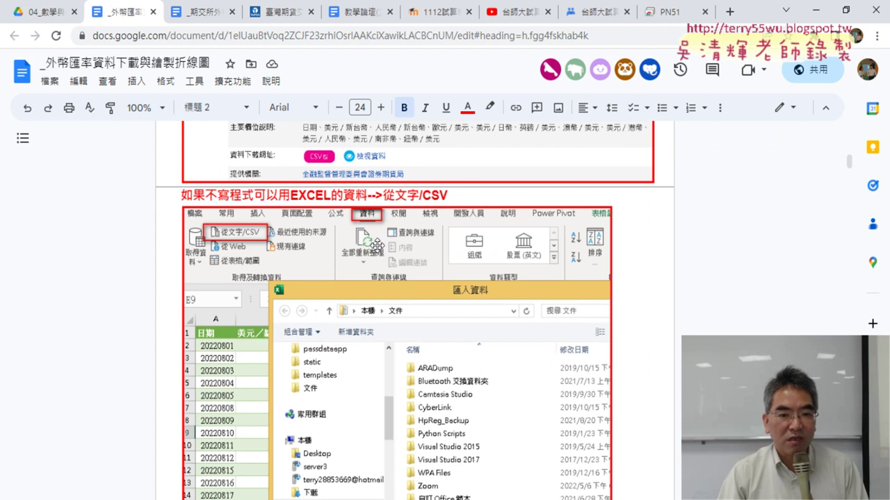
scroll(378, 244, up, 5)
scroll(378, 245, up, 3)
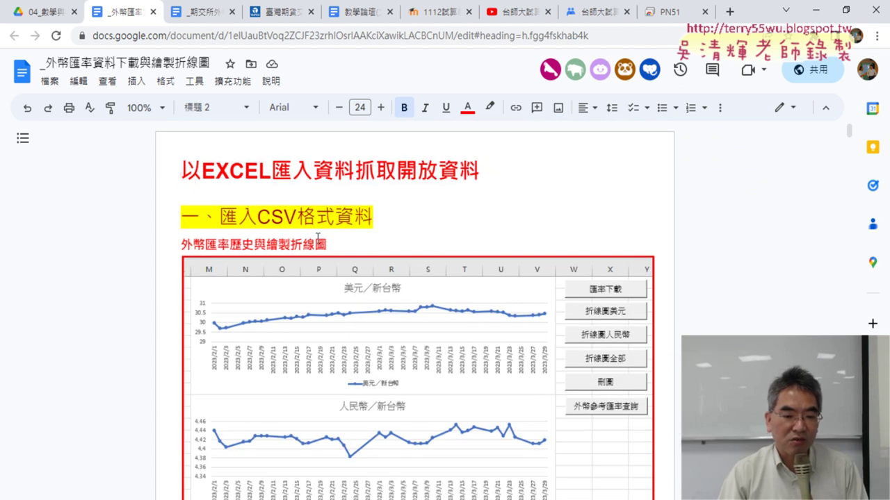
scroll(316, 240, down, 10)
scroll(316, 241, down, 3)
scroll(316, 241, up, 3)
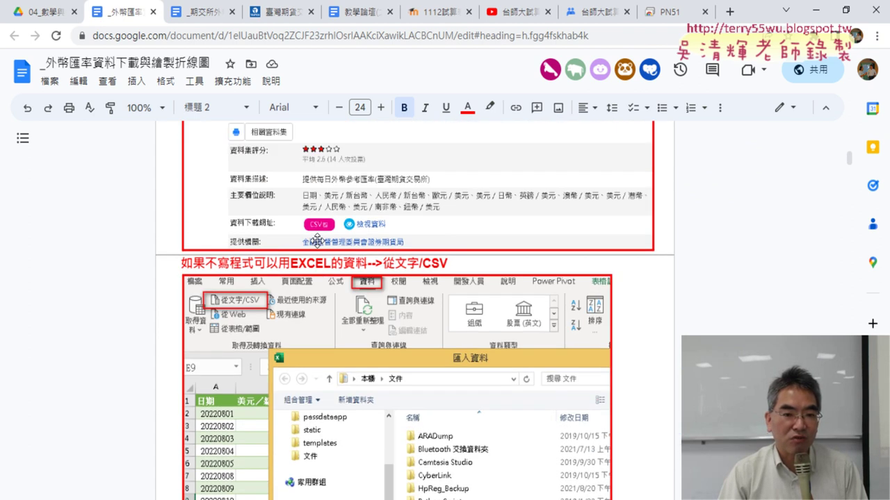
scroll(317, 240, up, 3)
Open the data.gov.tw 每日外幣參考匯率 dataset page in a new tab and highlight provider 臺灣期貨交易所
click(275, 141)
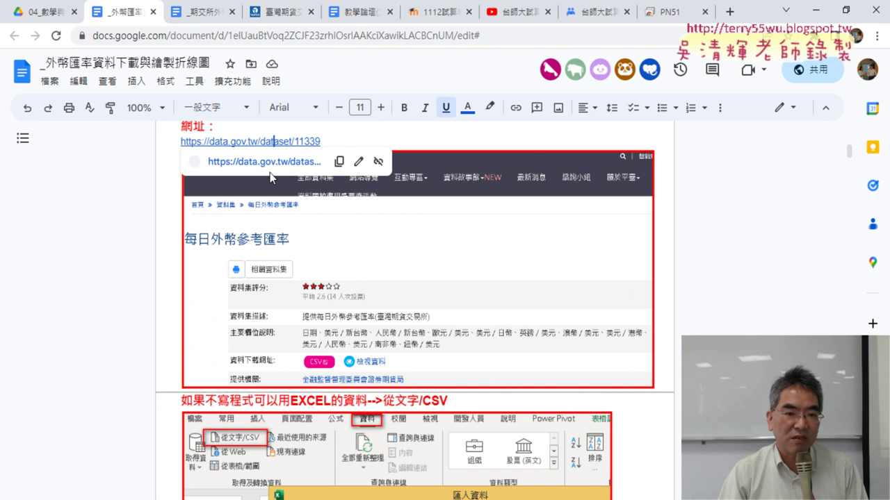
click(269, 172)
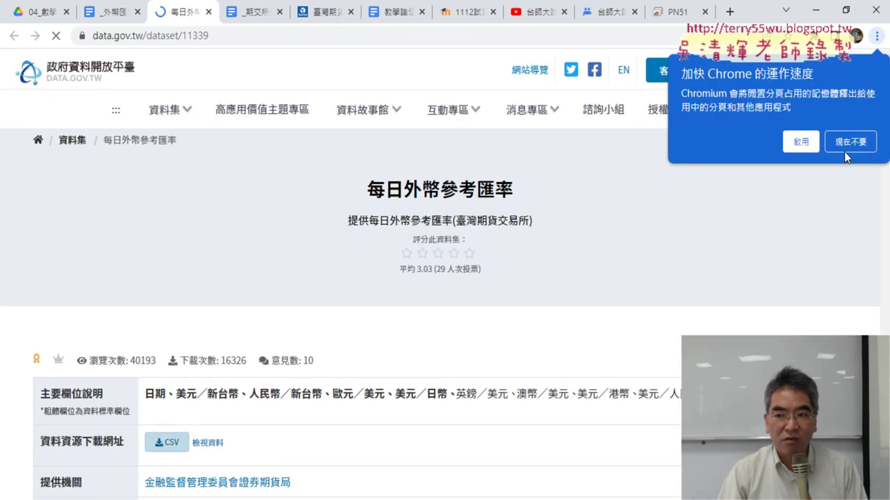
click(826, 169)
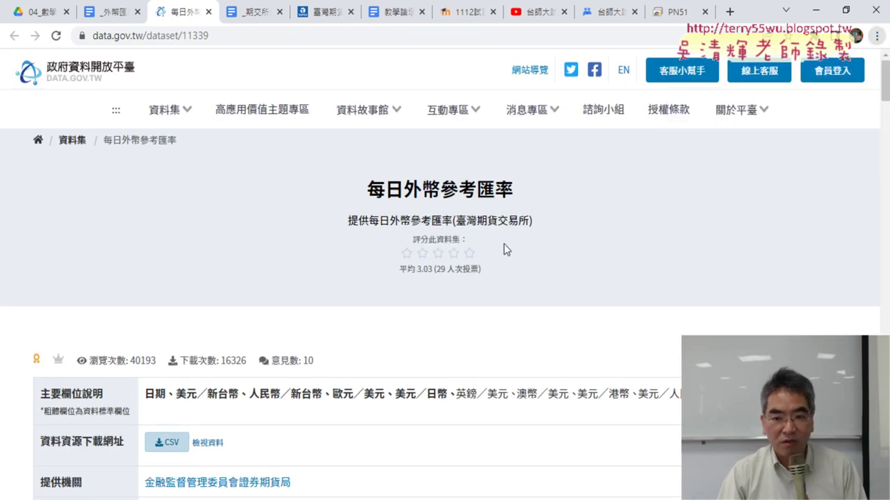
drag(459, 223, 526, 228)
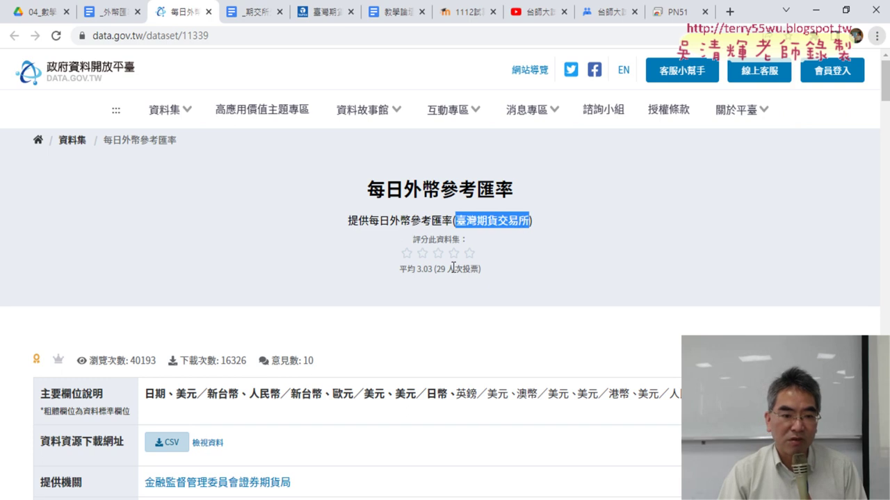
Scroll the dataset page, then rerun 匯率下載 in the 外匯 Excel workbook
scroll(453, 268, down, 2)
scroll(422, 410, down, 1)
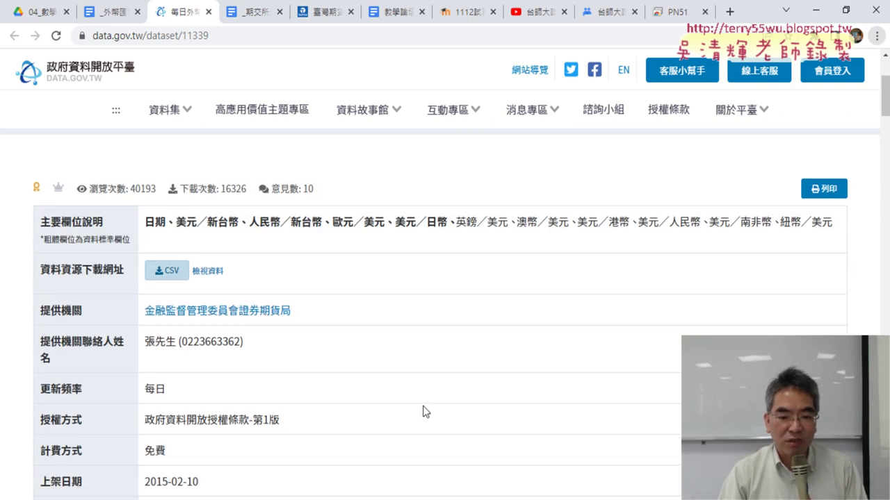
scroll(422, 411, down, 1)
click(476, 498)
click(723, 182)
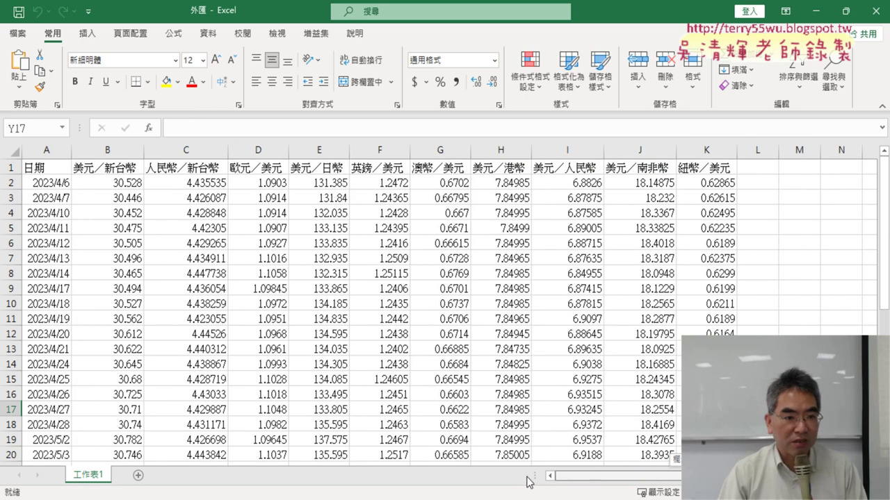
Check the 外匯 table's date range, from 2023/4/6 down to the last row 2023/5/30
click(56, 182)
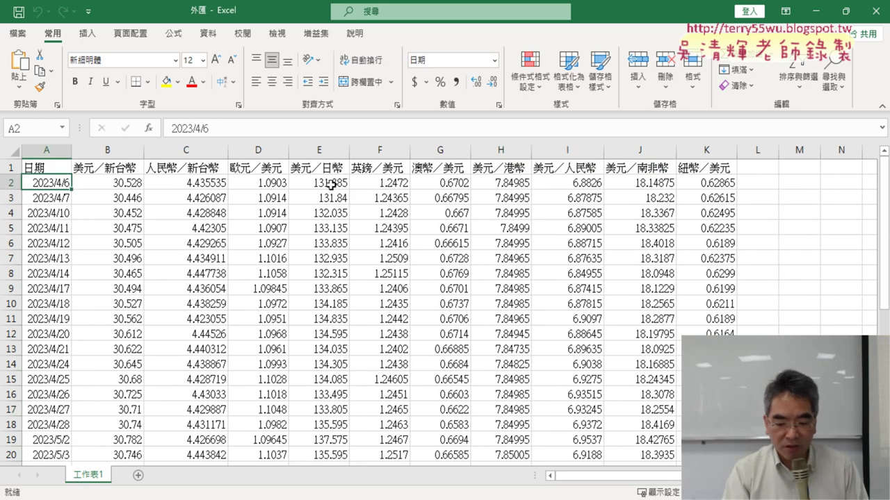
key(ctrl+Down)
key(ctrl+Up)
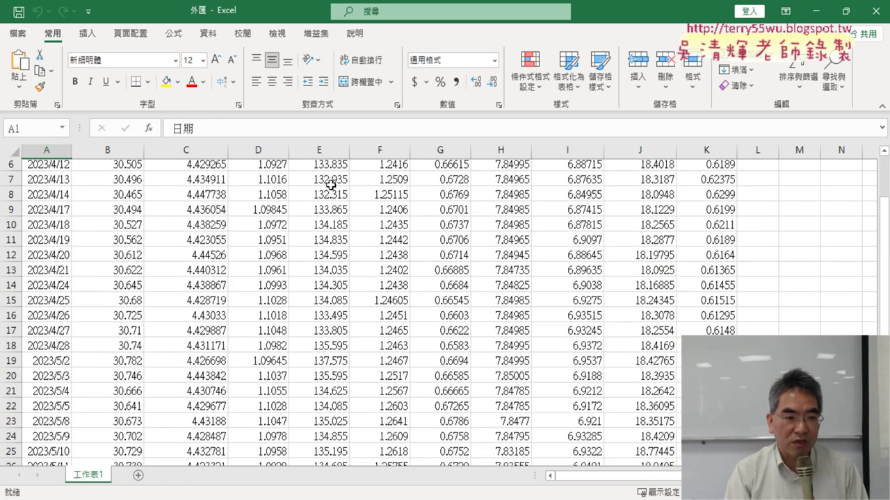
key(ctrl+Down)
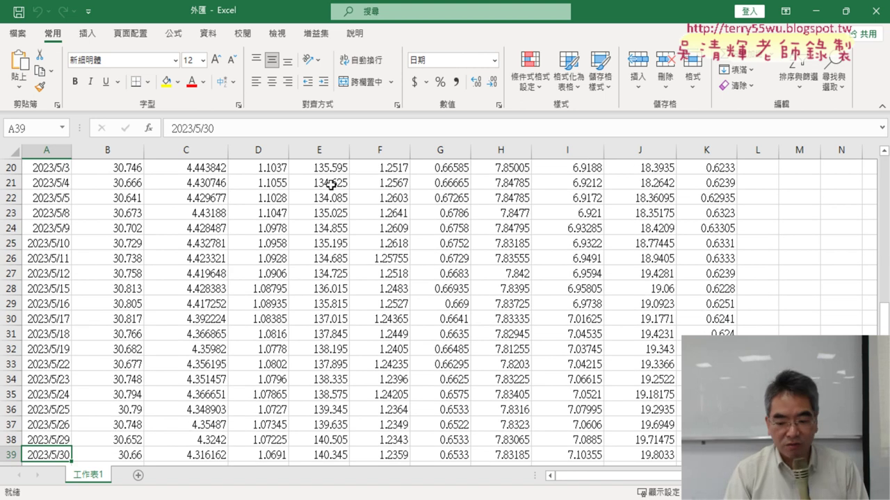
key(ctrl+Up)
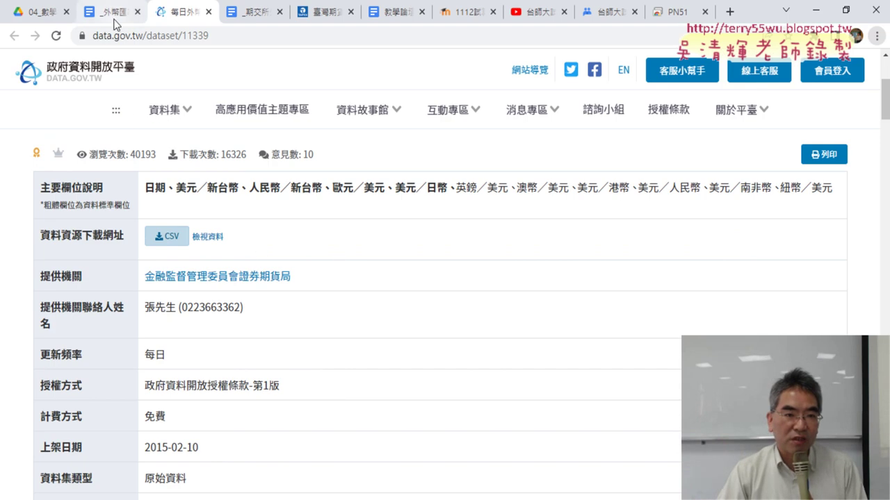
Select the _期交所外幣匯率歷史 notes in Drive and open their taifex.com.tw dailyFXRate link in a new tab
click(109, 12)
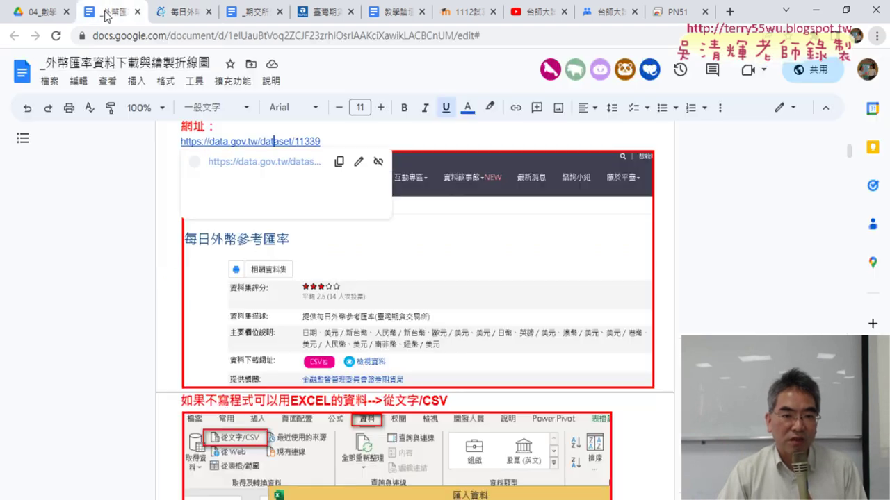
click(42, 12)
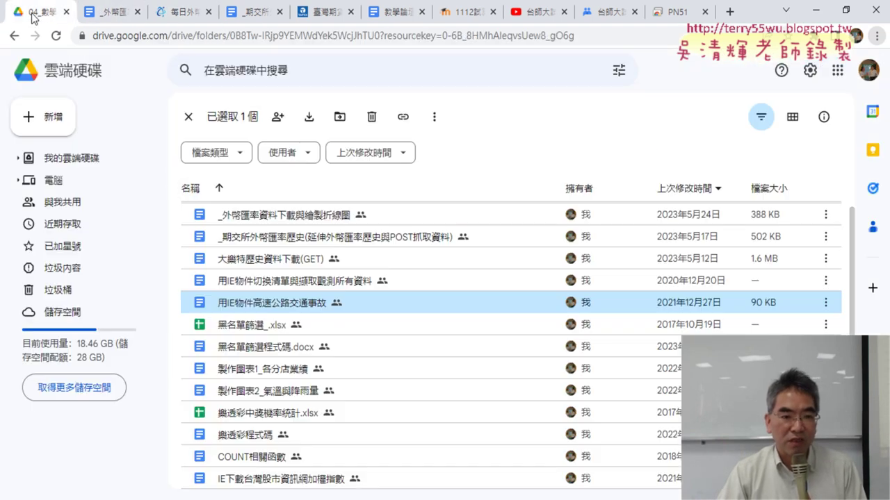
scroll(256, 262, up, 1)
click(256, 262)
click(254, 282)
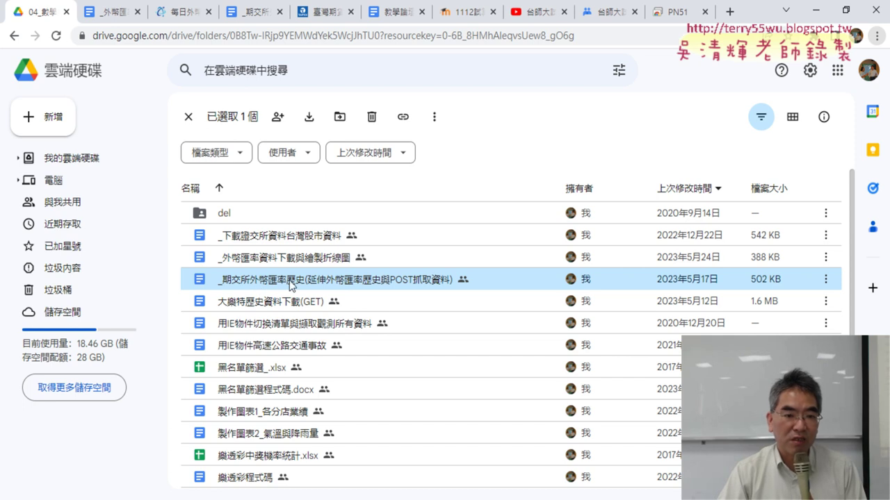
click(252, 12)
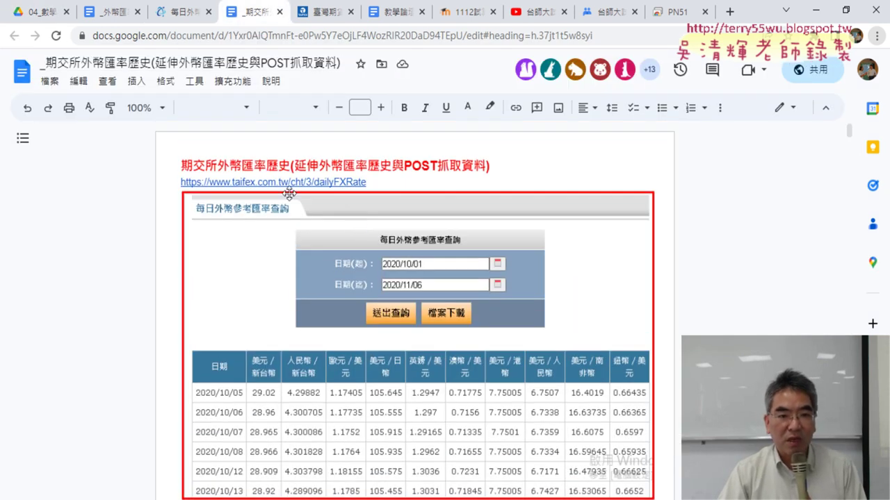
click(252, 182)
click(254, 204)
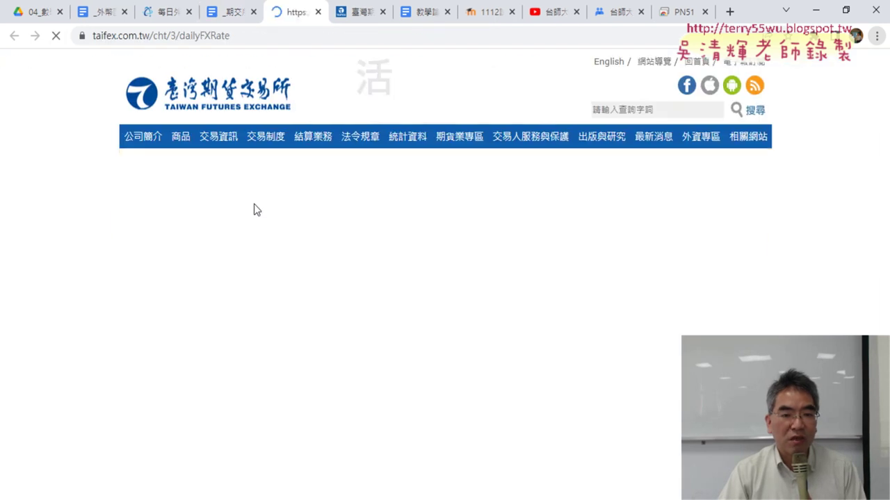
scroll(379, 230, down, 3)
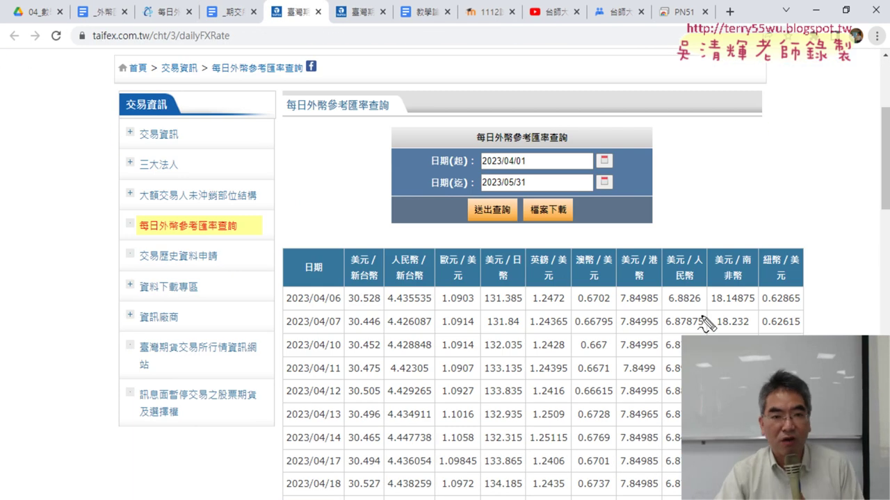
drag(532, 233, 514, 222)
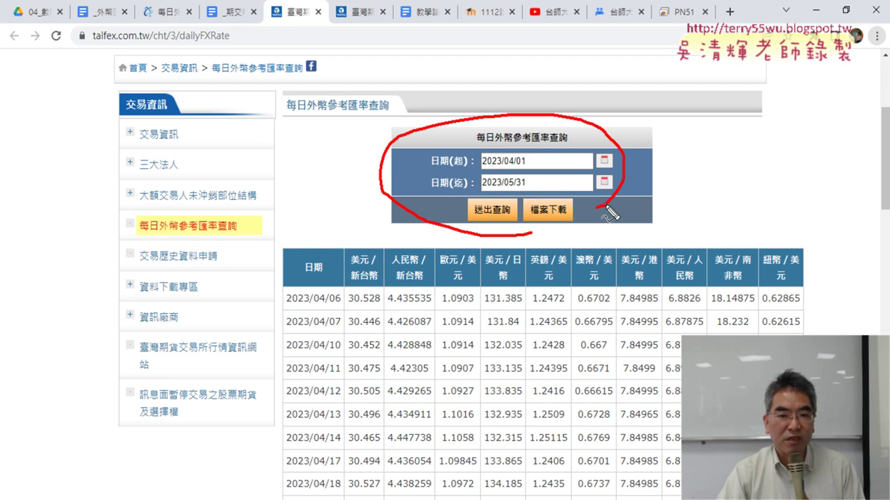
mouse_move(212, 67)
mouse_down()
mouse_move(244, 60)
mouse_move(384, 129)
mouse_up()
drag(373, 99, 351, 154)
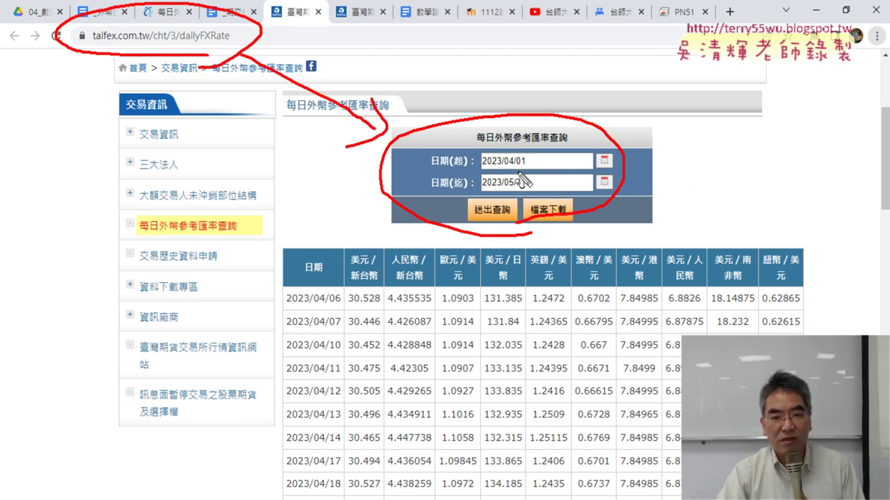
mouse_move(503, 167)
mouse_down()
mouse_move(522, 166)
mouse_move(523, 187)
mouse_up()
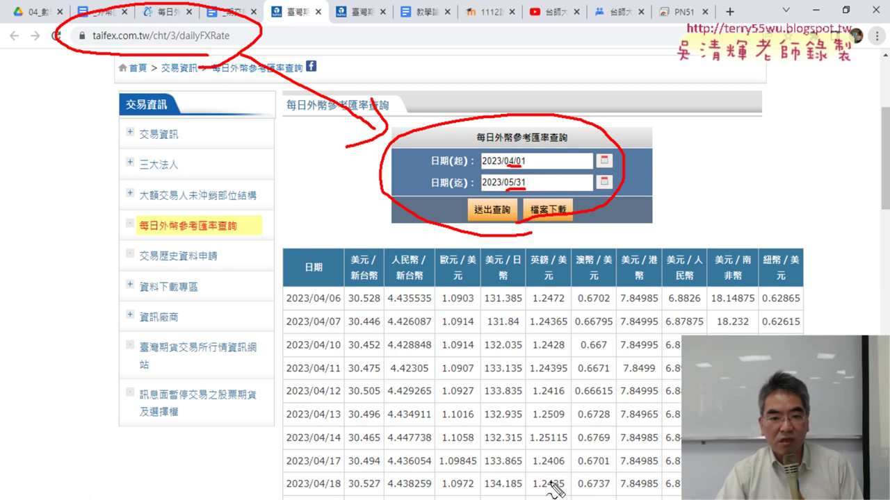
mouse_move(483, 481)
mouse_down()
mouse_move(314, 403)
mouse_move(424, 486)
mouse_up()
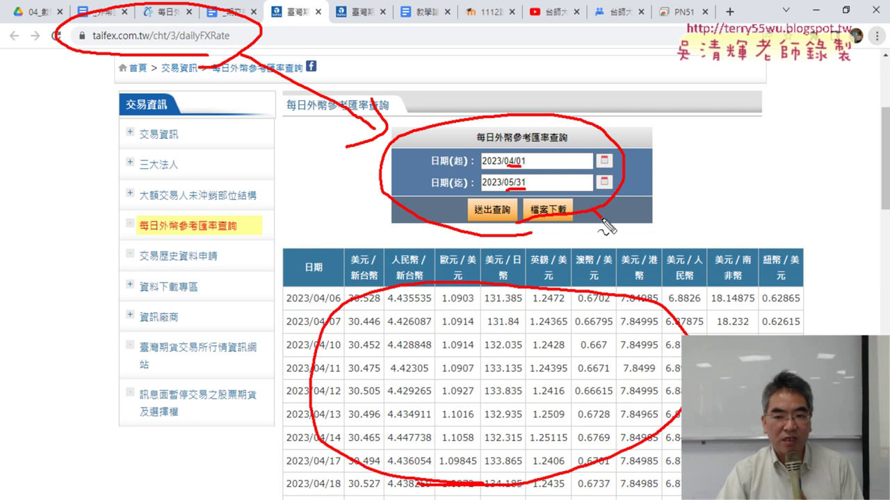
mouse_move(599, 221)
mouse_down()
mouse_move(633, 273)
mouse_move(653, 256)
mouse_up()
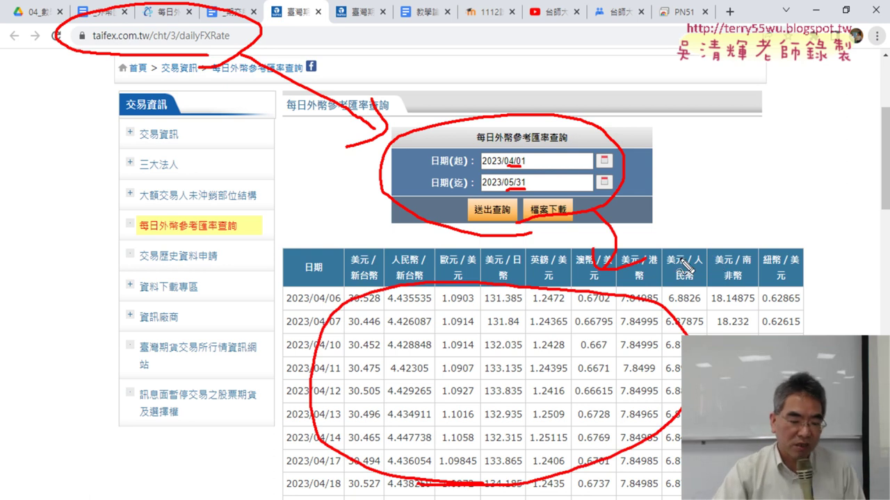
key(Escape)
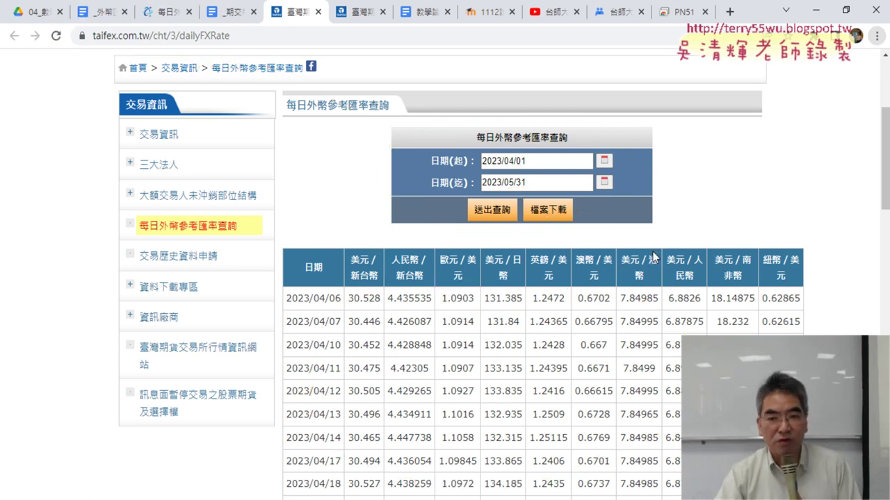
drag(515, 163, 508, 162)
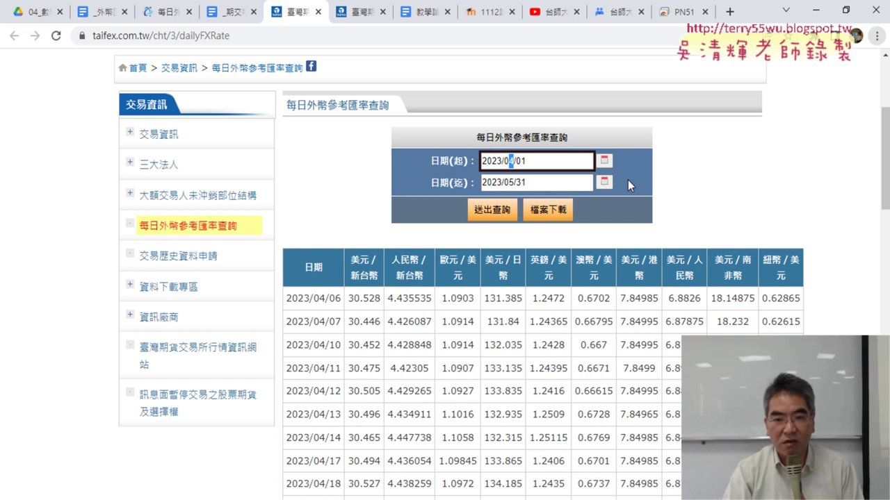
Change the start date to 2023/01/01 and submit the query through 2023/05/31
text(1)
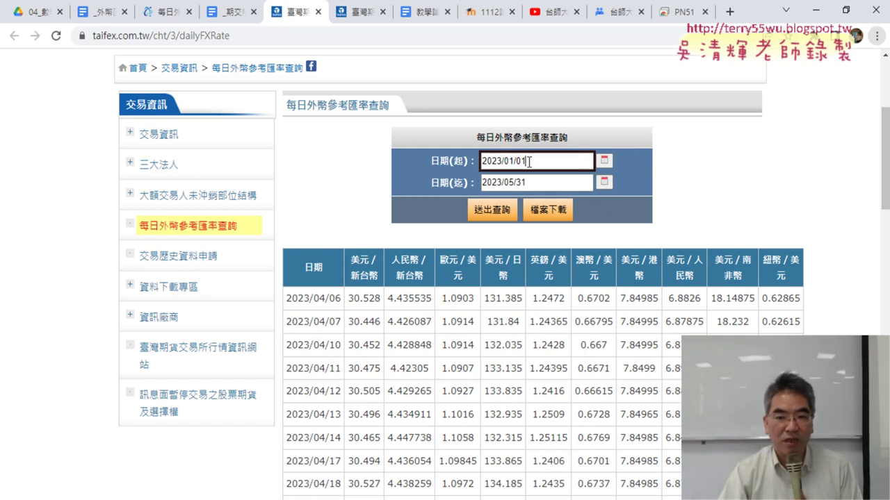
drag(577, 161, 453, 165)
drag(534, 182, 469, 186)
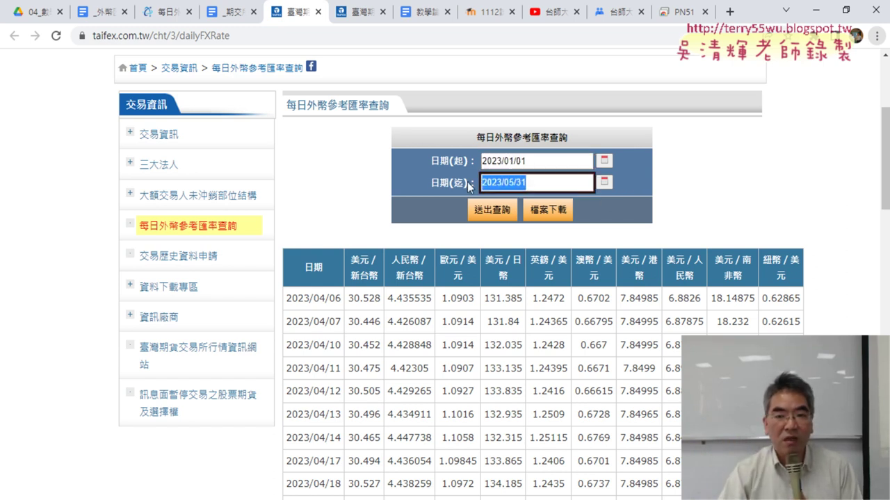
click(495, 217)
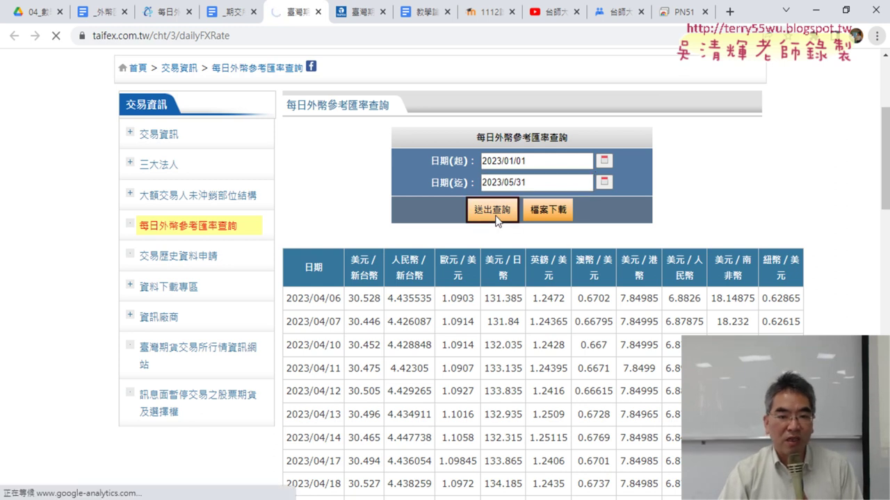
Scroll through the results table, which now begins at 2023/01/03
scroll(318, 292, down, 1)
scroll(317, 264, down, 1)
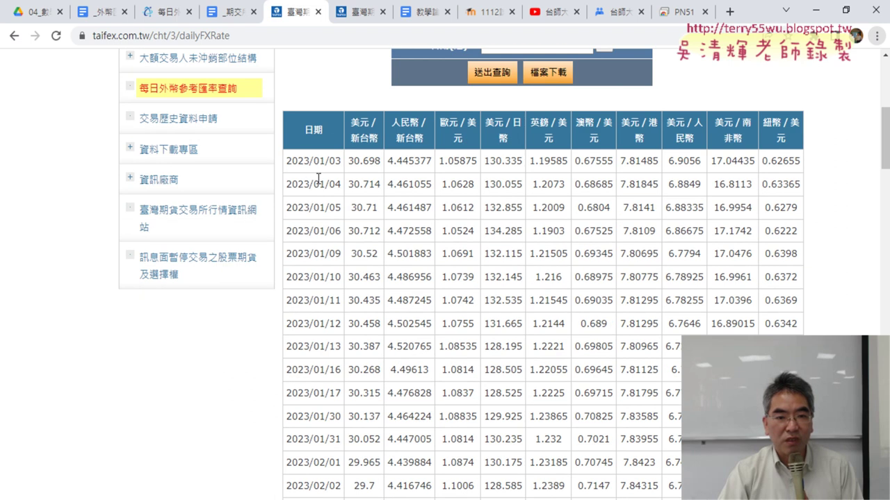
drag(287, 162, 528, 184)
scroll(552, 221, down, 5)
scroll(552, 221, down, 5)
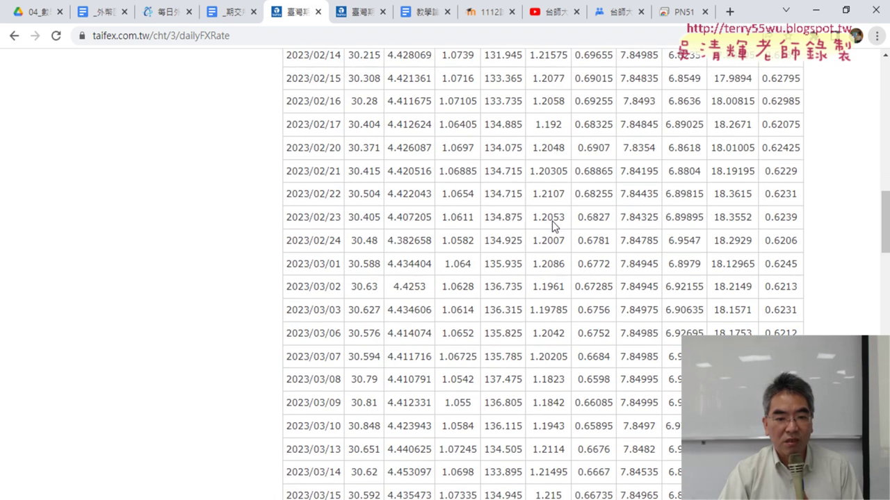
scroll(552, 221, down, 5)
scroll(552, 221, down, 5)
scroll(306, 313, down, 5)
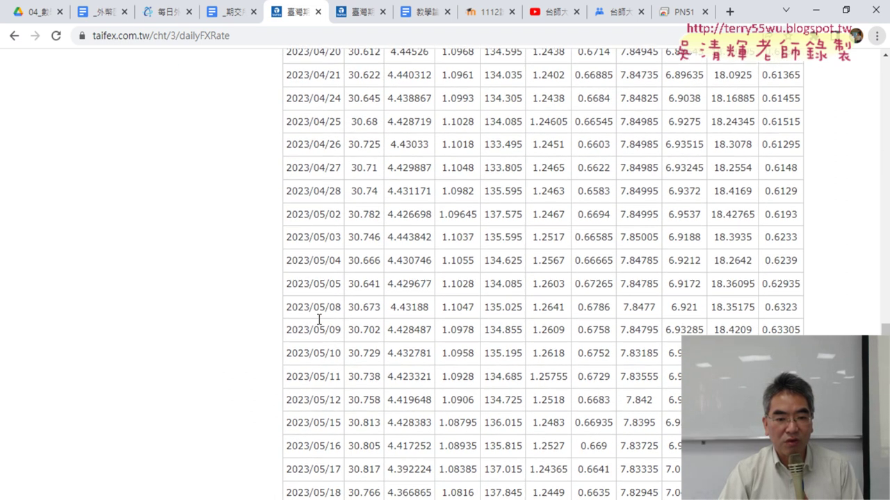
scroll(320, 319, down, 6)
scroll(320, 325, up, 1)
scroll(321, 325, up, 8)
scroll(324, 324, up, 10)
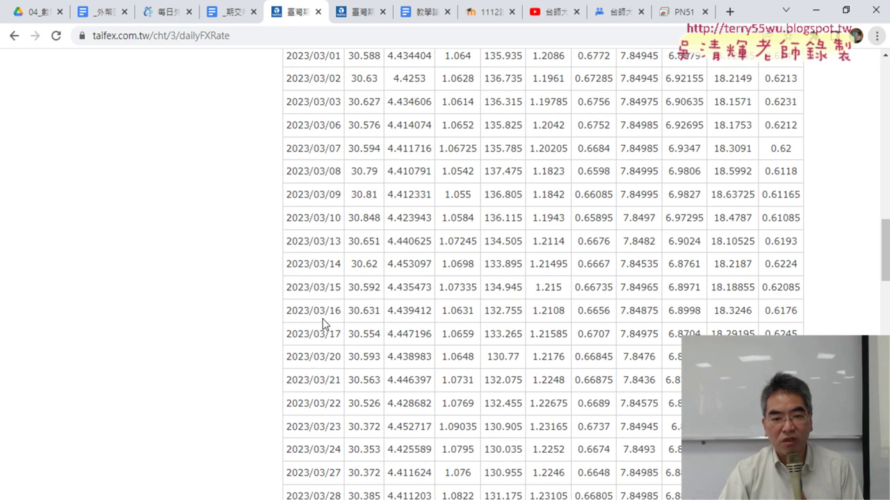
scroll(327, 323, up, 6)
scroll(328, 324, up, 3)
scroll(328, 320, up, 5)
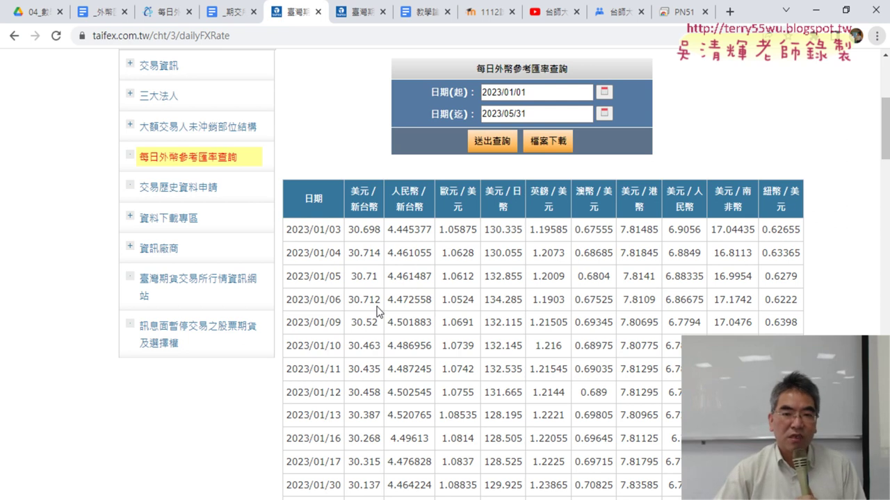
Select the start date field and circle the page address in red
triple_click(511, 113)
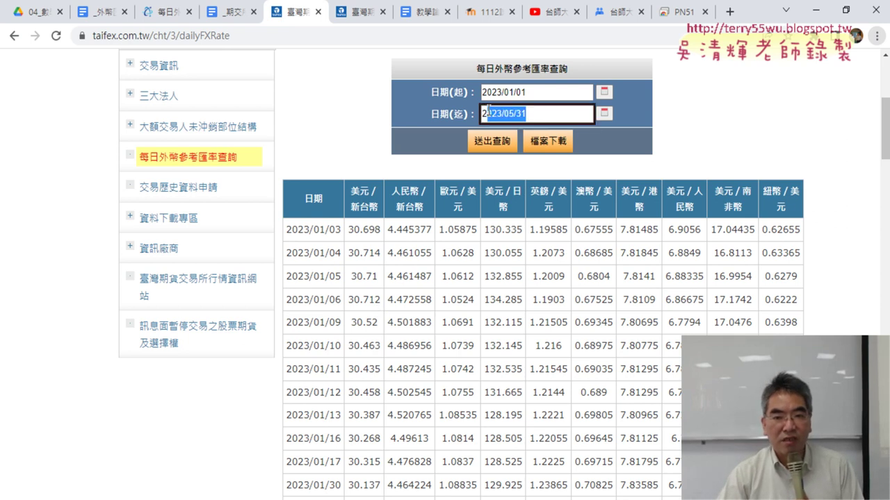
triple_click(524, 91)
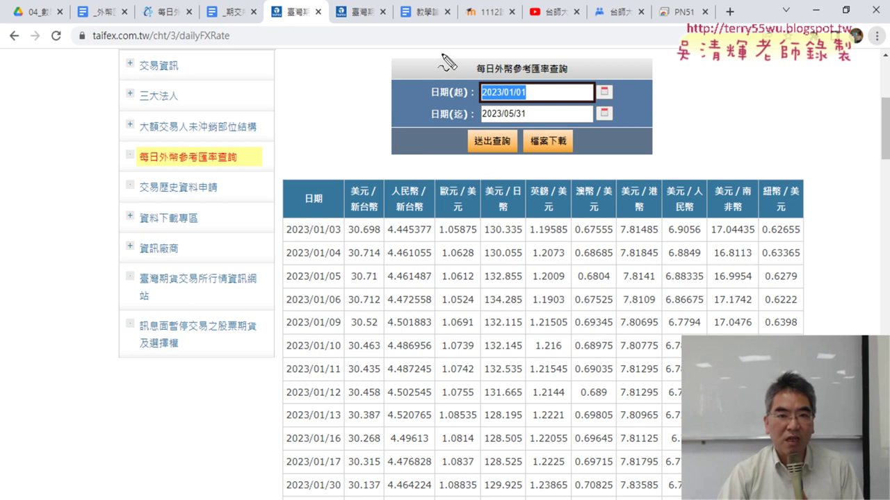
drag(438, 57, 400, 60)
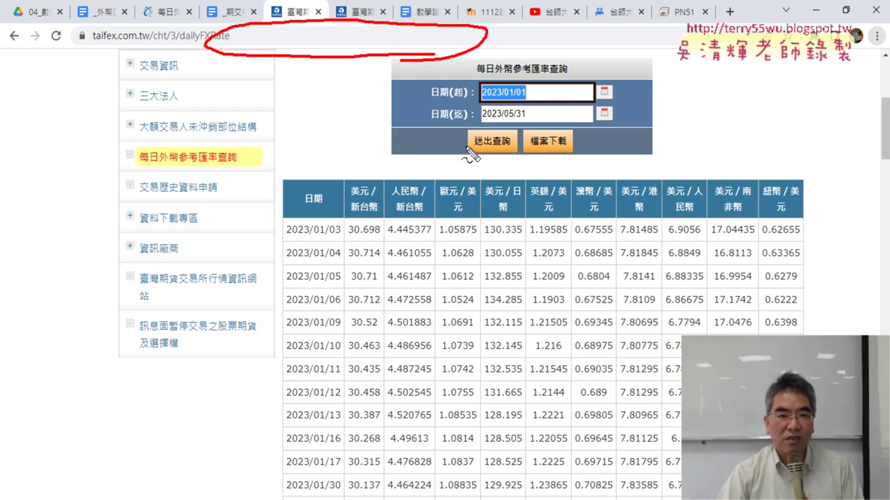
Draw an arrow from the query to the page address and write 'get' beside it
mouse_move(467, 147)
mouse_down()
mouse_move(316, 66)
mouse_move(301, 92)
mouse_move(374, 98)
mouse_up()
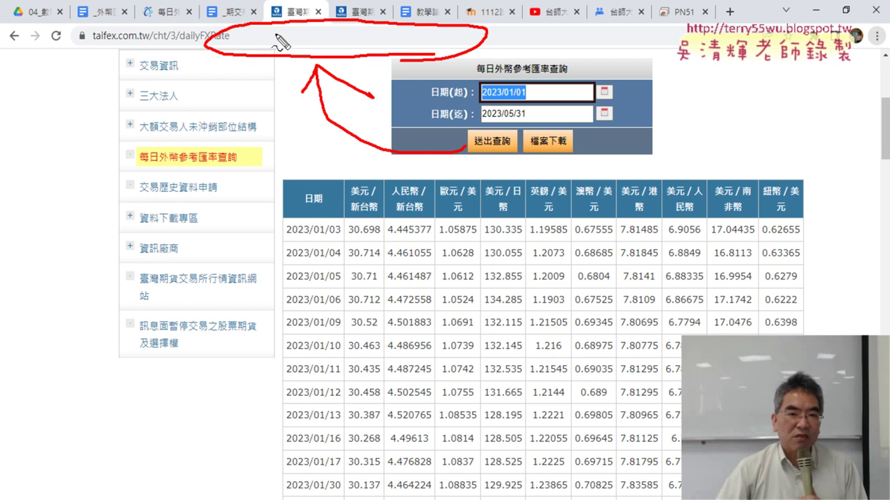
mouse_move(565, 30)
mouse_down()
mouse_move(539, 55)
mouse_move(572, 51)
mouse_up()
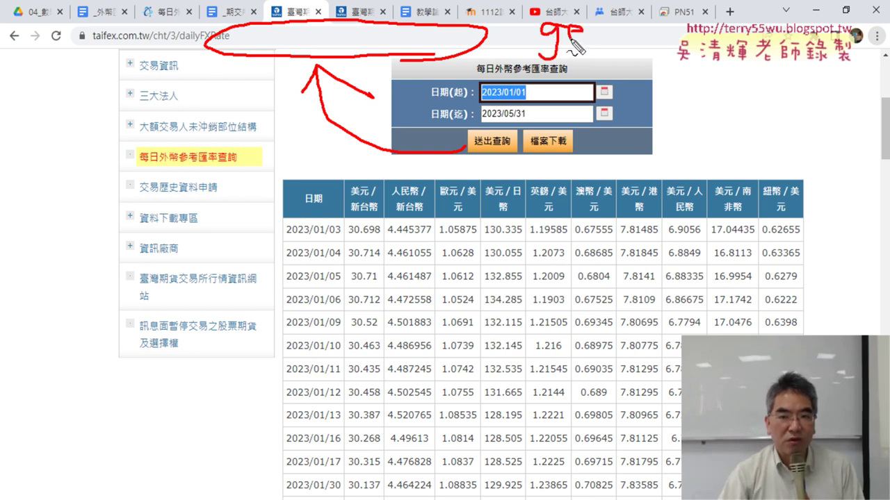
mouse_move(597, 22)
mouse_down()
mouse_move(610, 43)
mouse_move(510, 71)
mouse_move(482, 42)
mouse_move(518, 54)
mouse_up()
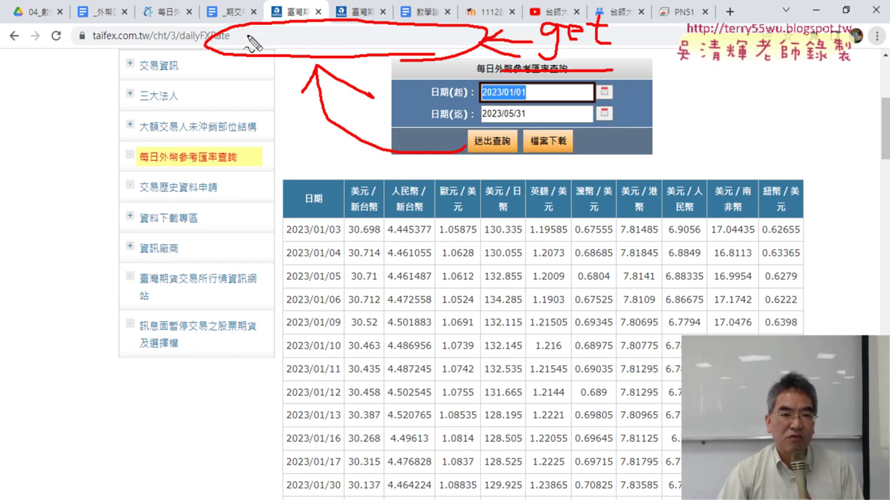
drag(244, 27, 242, 75)
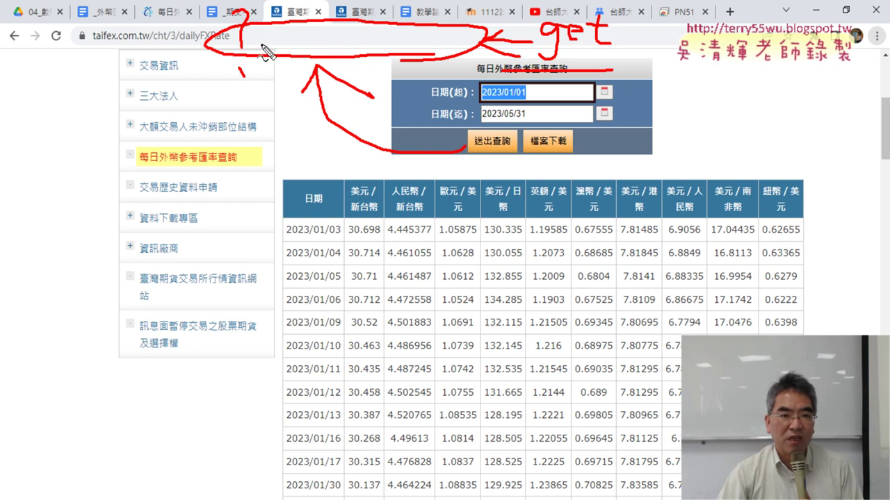
drag(255, 44, 425, 47)
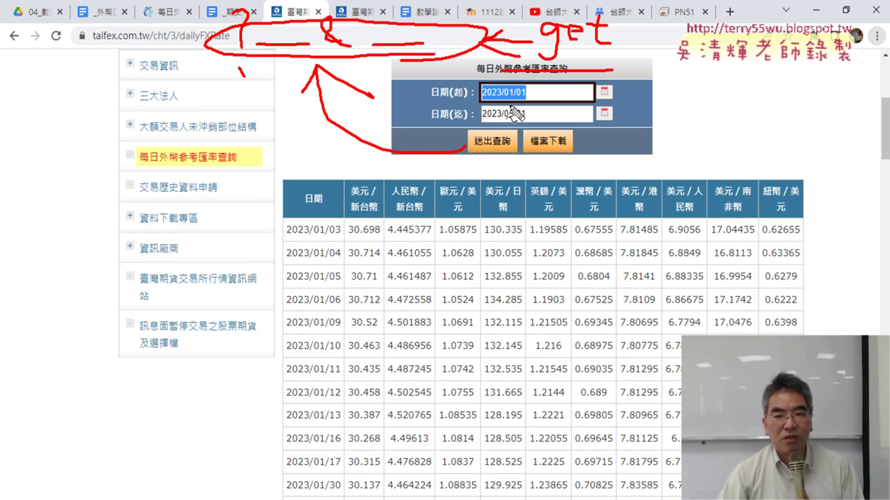
Circle the 2023/01/01 and 2023/05/31 date fields, arrow down to the 日期 header, and underline 'get'
drag(531, 105, 518, 83)
drag(490, 135, 500, 104)
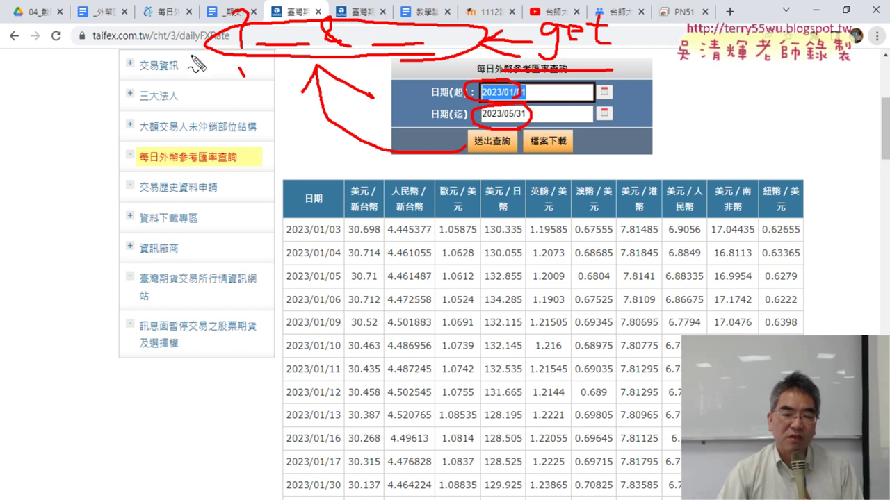
mouse_move(171, 70)
mouse_down()
mouse_move(289, 209)
mouse_move(249, 235)
mouse_up()
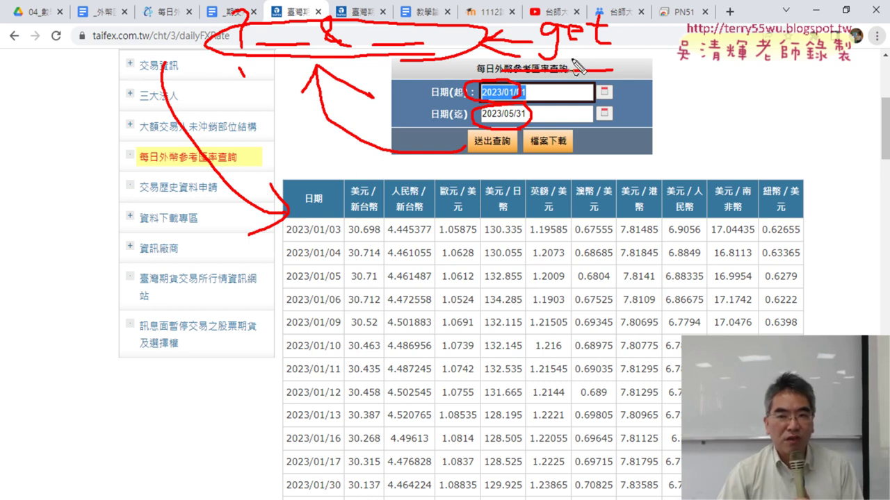
drag(546, 56, 614, 61)
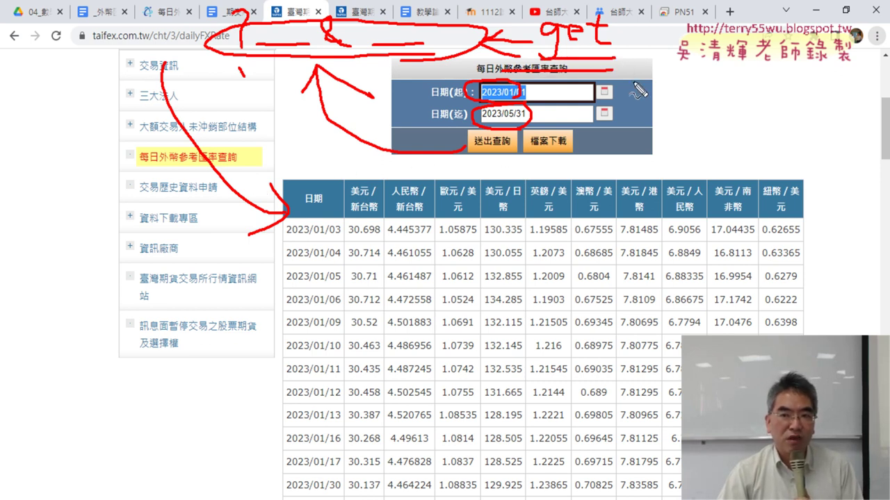
drag(635, 92, 634, 148)
mouse_move(636, 93)
mouse_down()
mouse_move(636, 114)
mouse_move(671, 104)
mouse_move(670, 126)
mouse_up()
mouse_move(688, 91)
mouse_down()
mouse_move(709, 90)
mouse_move(712, 119)
mouse_move(619, 132)
mouse_up()
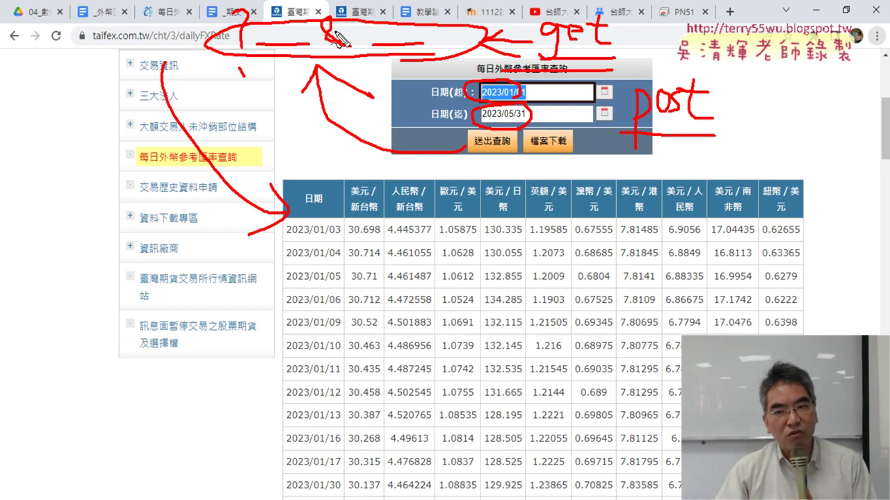
drag(632, 132, 709, 130)
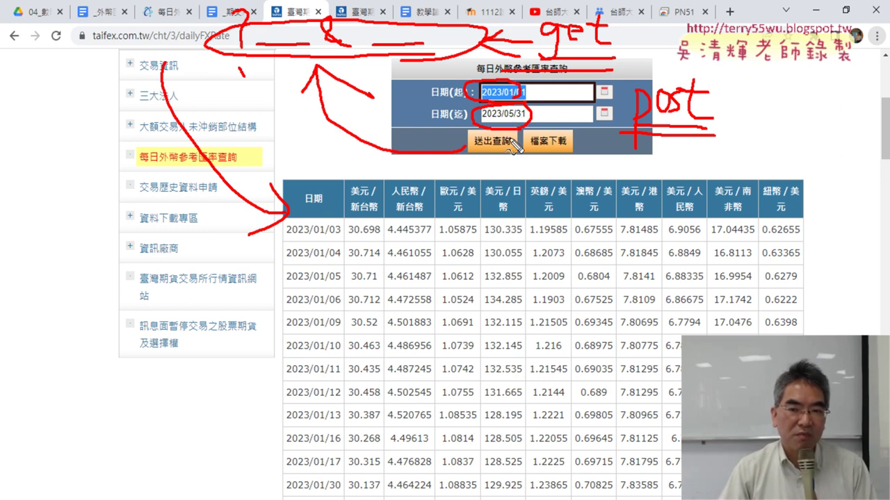
drag(271, 202, 278, 392)
drag(306, 182, 794, 334)
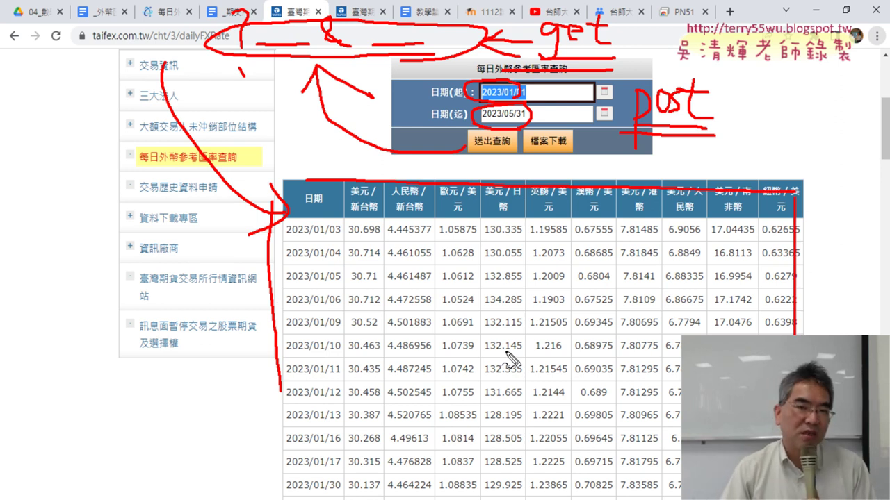
key(Escape)
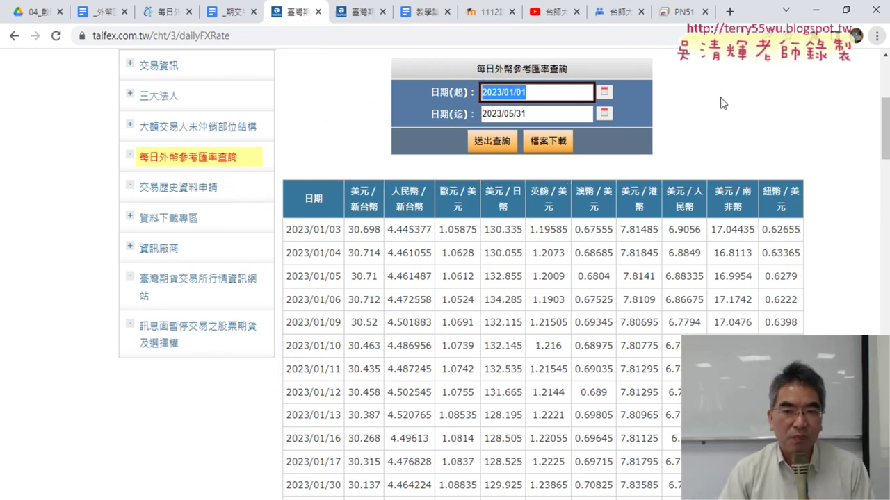
Inspect the TAIFEX query form in Chrome DevTools beside the page
click(665, 106)
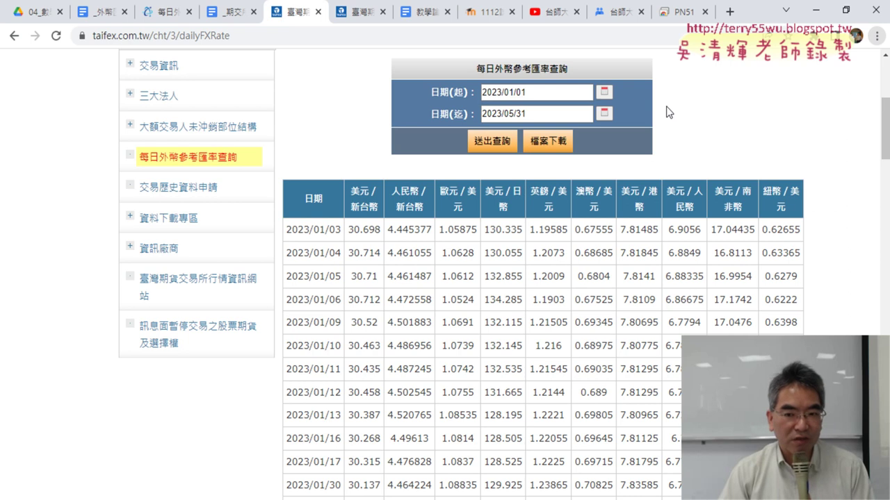
click(232, 36)
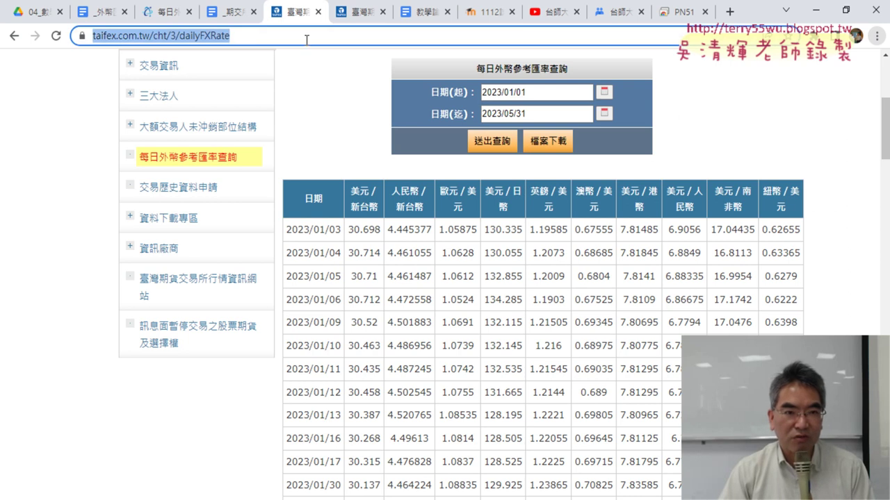
right_click(658, 117)
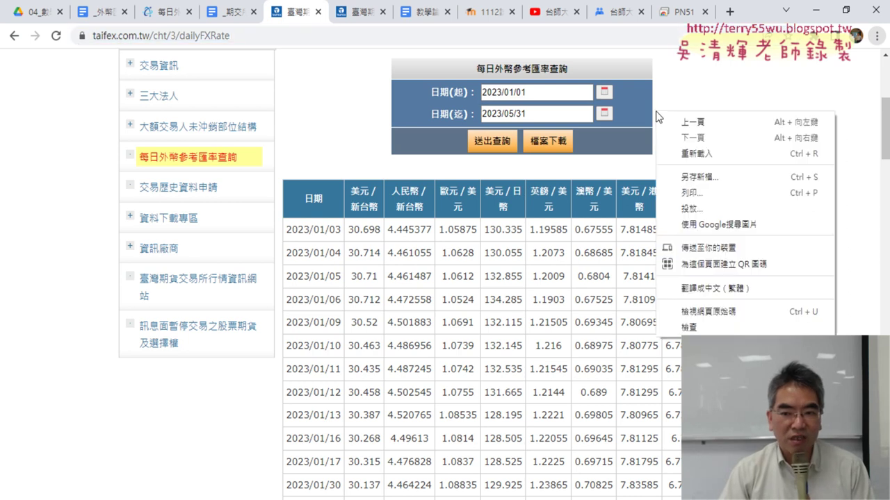
click(681, 334)
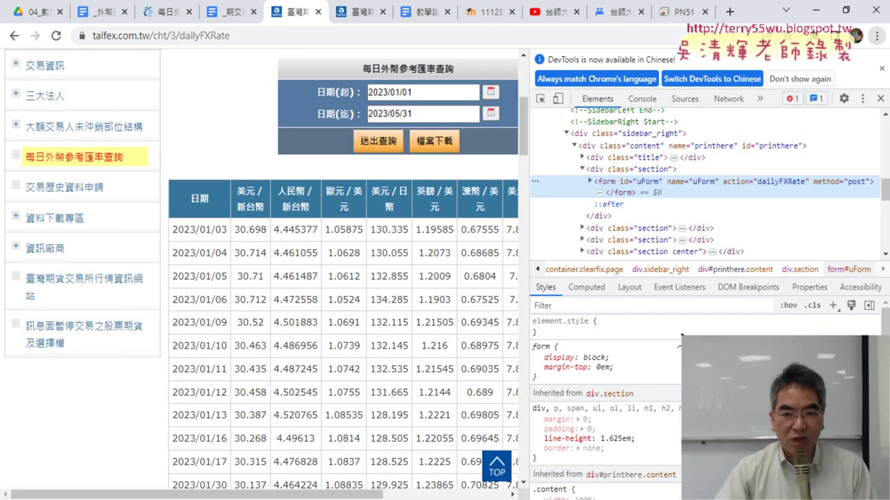
Annotate the DevTools pane, the form#uForm element, the rates table and the Chinese-language notice, then clear the marks
drag(522, 54, 524, 420)
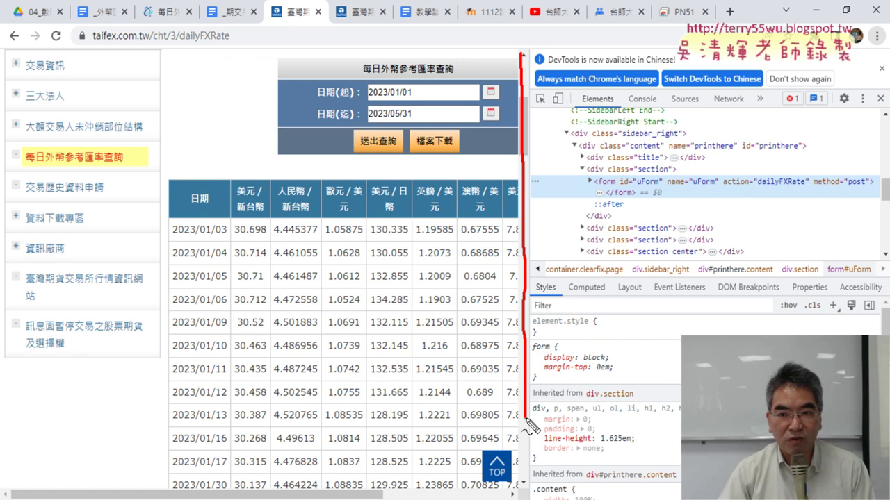
mouse_move(533, 40)
mouse_down()
mouse_move(671, 52)
mouse_move(568, 491)
mouse_move(513, 392)
mouse_up()
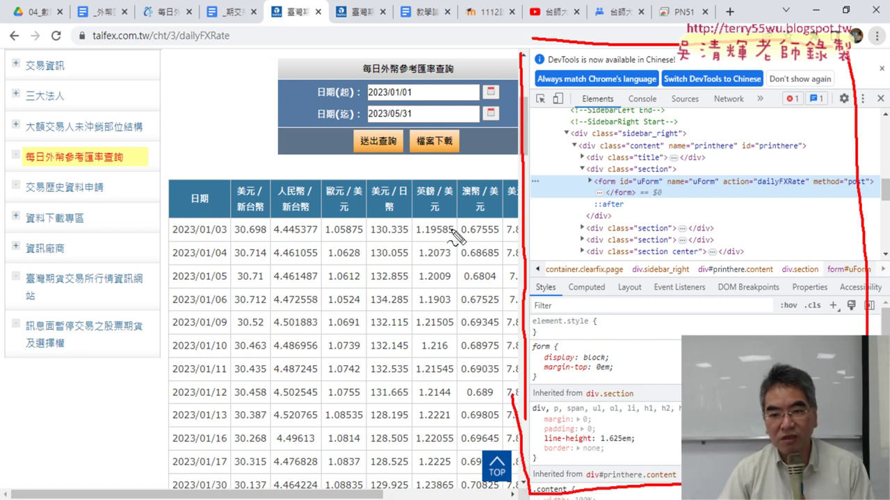
mouse_move(679, 150)
mouse_down()
mouse_move(556, 237)
mouse_move(747, 240)
mouse_up()
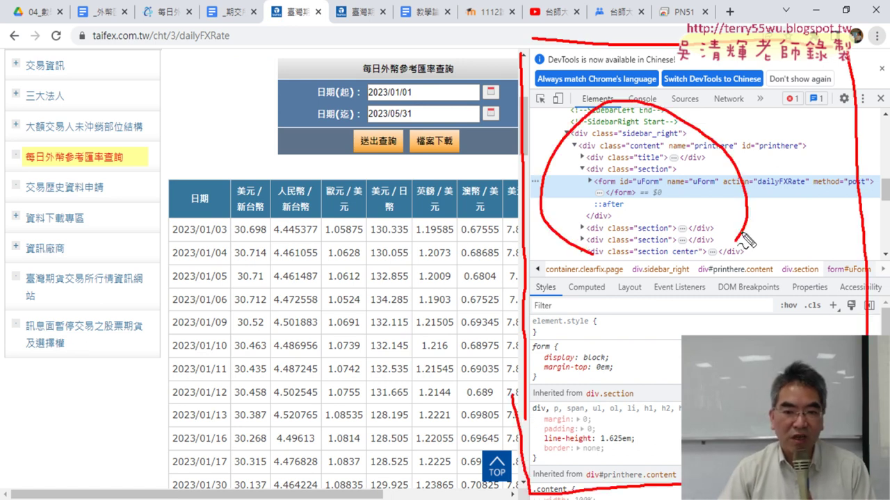
mouse_move(230, 371)
mouse_down()
mouse_move(281, 188)
mouse_move(328, 386)
mouse_up()
mouse_move(396, 306)
mouse_down()
mouse_move(528, 240)
mouse_move(545, 278)
mouse_up()
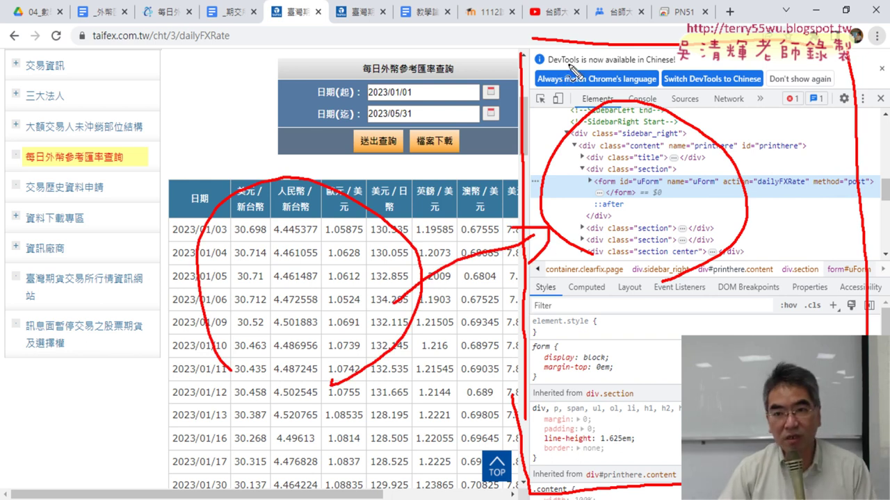
drag(549, 68, 575, 68)
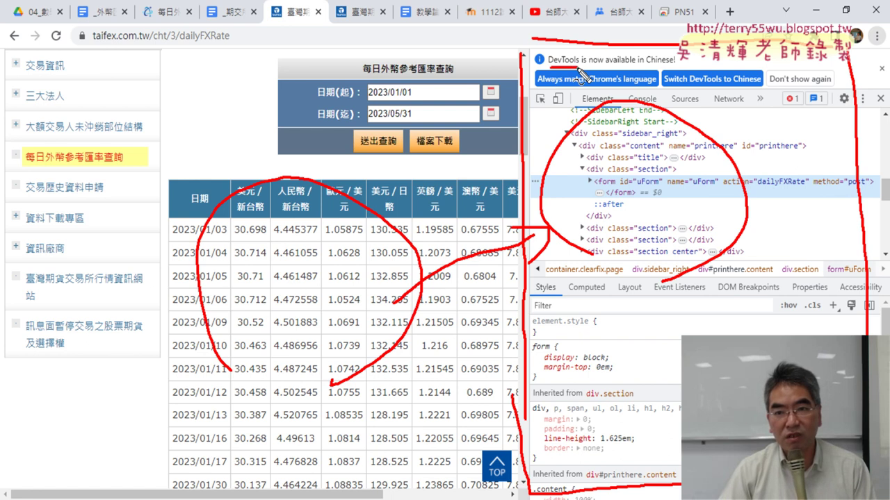
drag(651, 68, 680, 70)
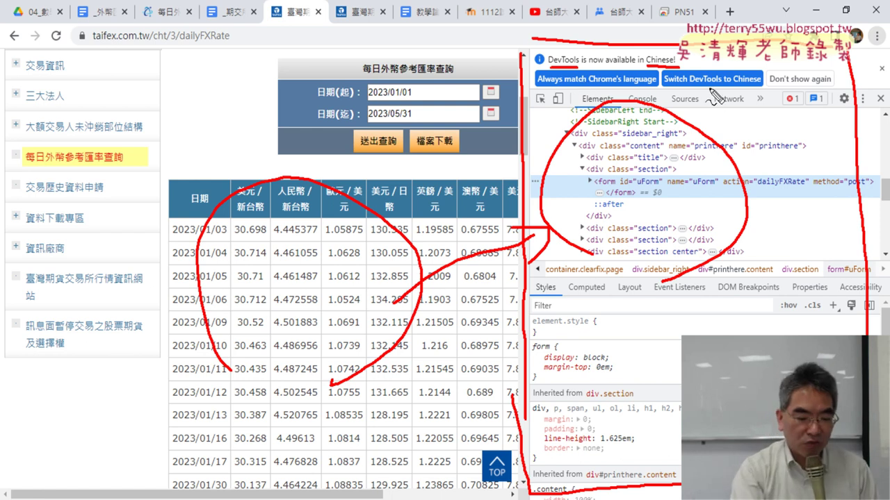
key(Escape)
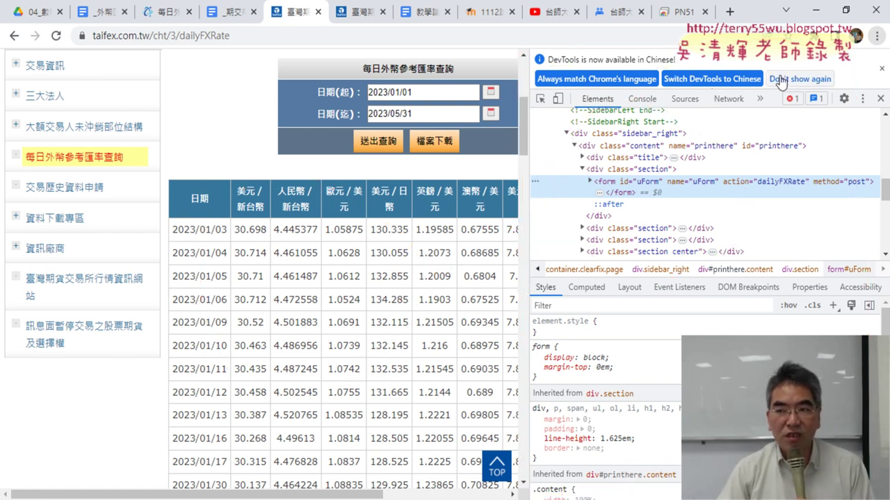
Permanently dismiss the Chinese-language DevTools notice and check the console messages
click(878, 69)
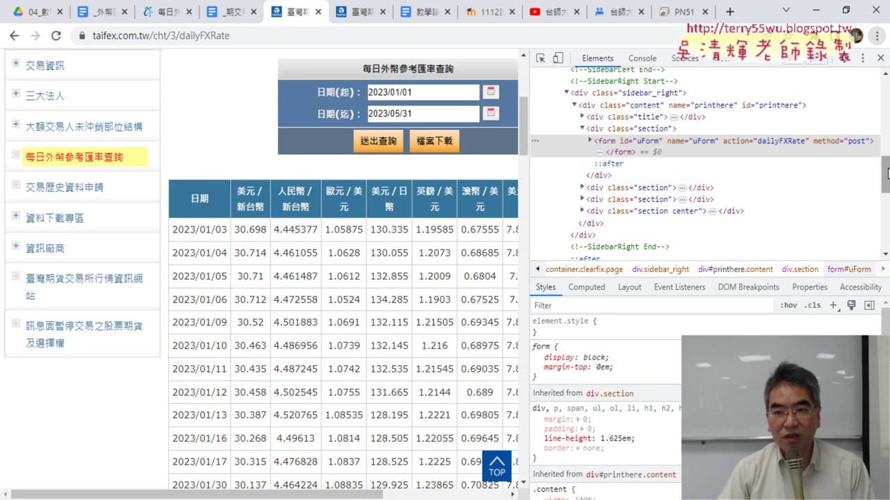
mouse_move(885, 173)
mouse_down()
mouse_move(883, 100)
mouse_move(836, 86)
mouse_up()
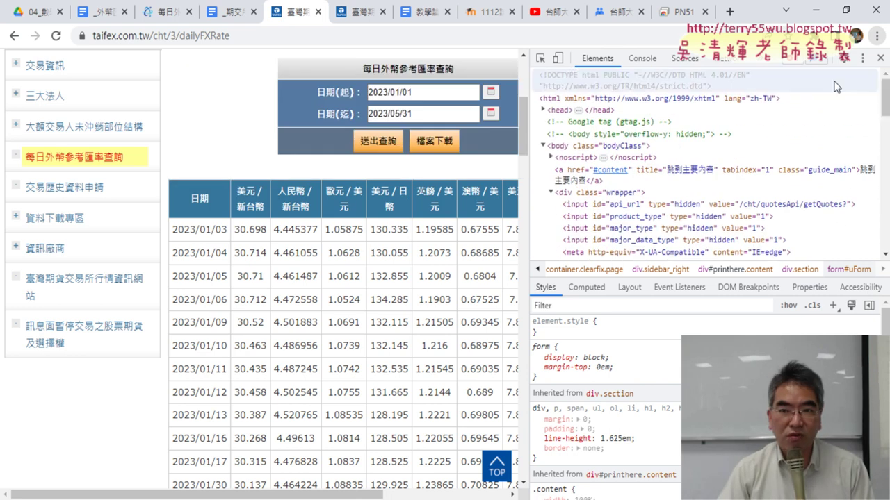
click(642, 59)
Resubmit the 2023/01/01–2023/05/31 query with the Network panel open to capture 48 requests
click(731, 60)
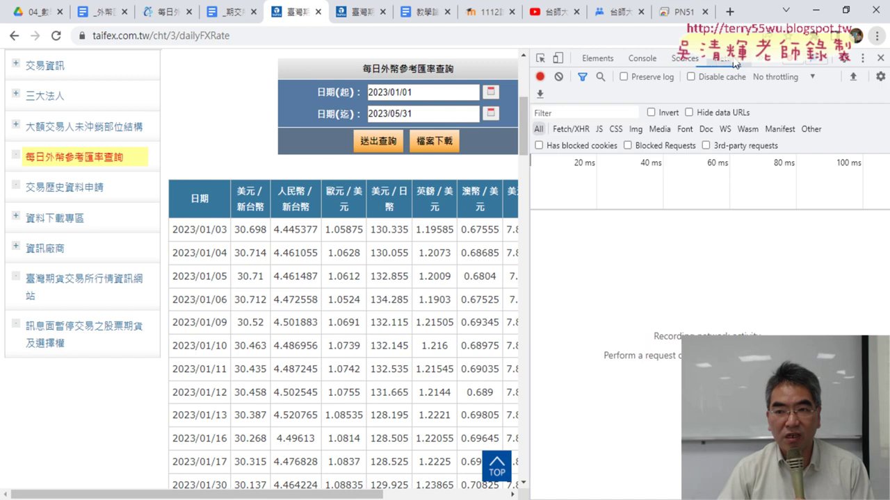
click(598, 60)
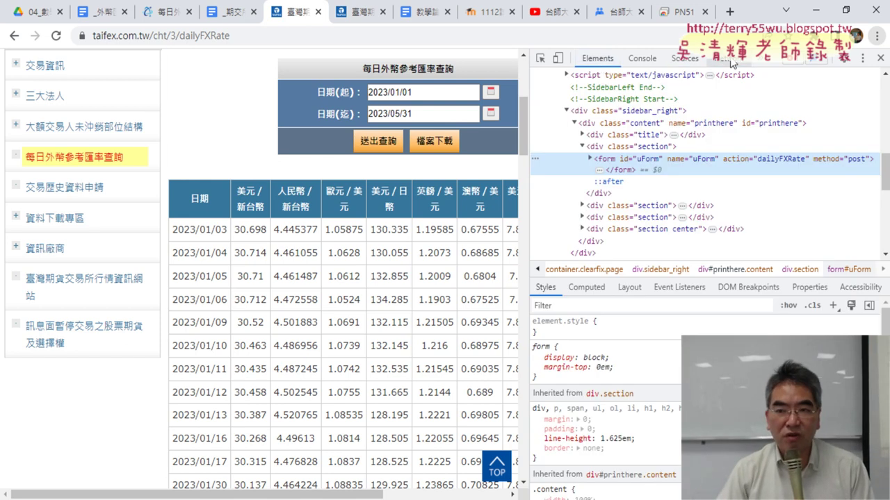
click(731, 62)
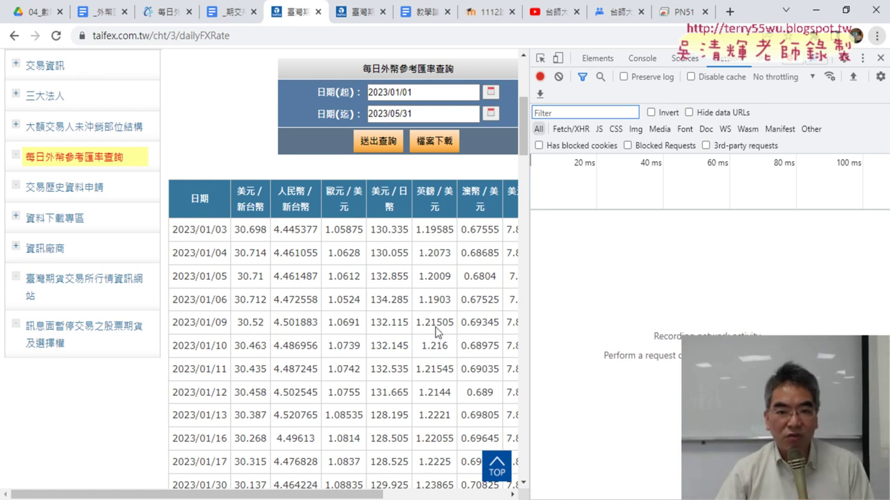
click(384, 139)
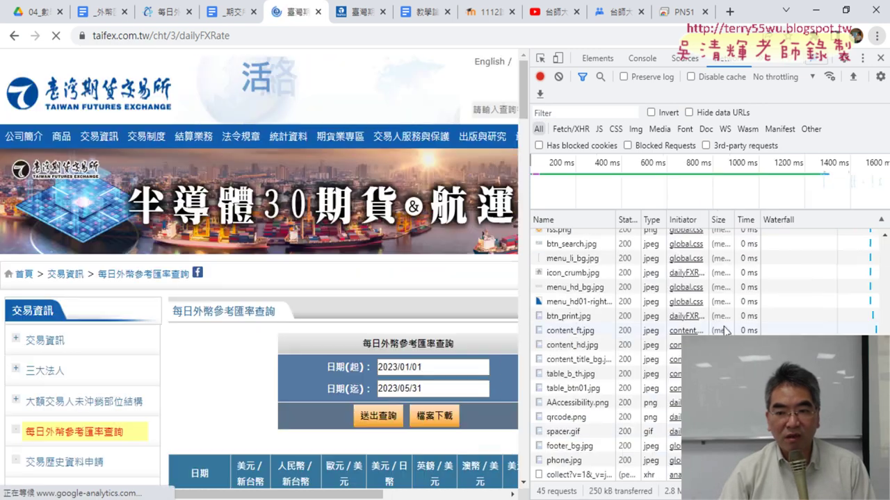
scroll(764, 348, up, 5)
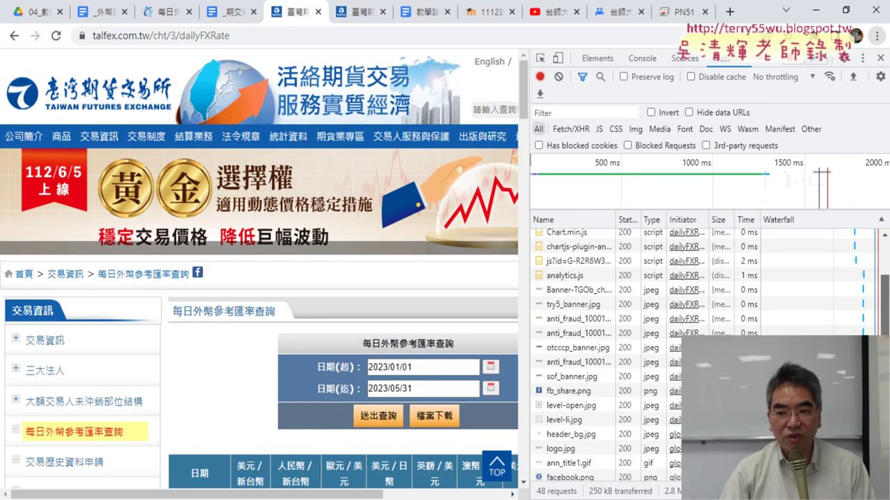